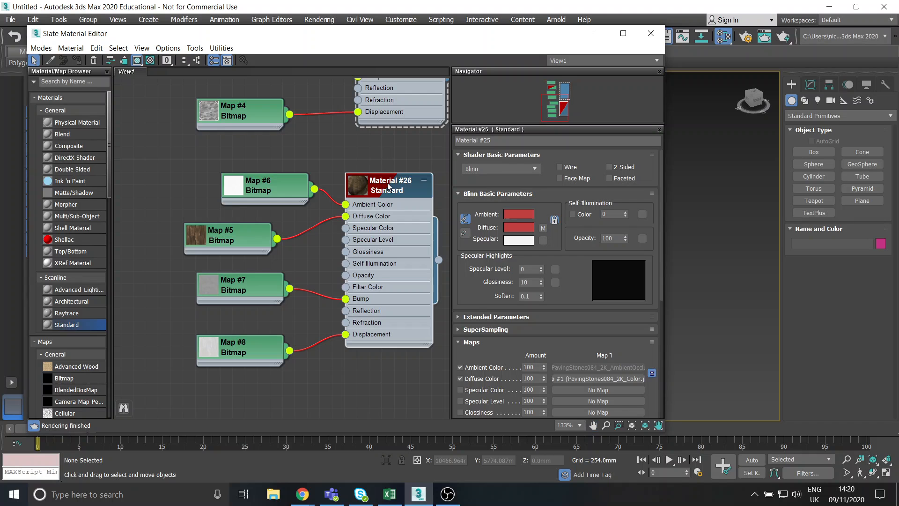
{"action": "left_click_drag", "start_coordinate": [387, 184], "coordinate": [386, 196]}
{"action": "middle_click_drag", "start_coordinate": [391, 170], "coordinate": [371, 165]}
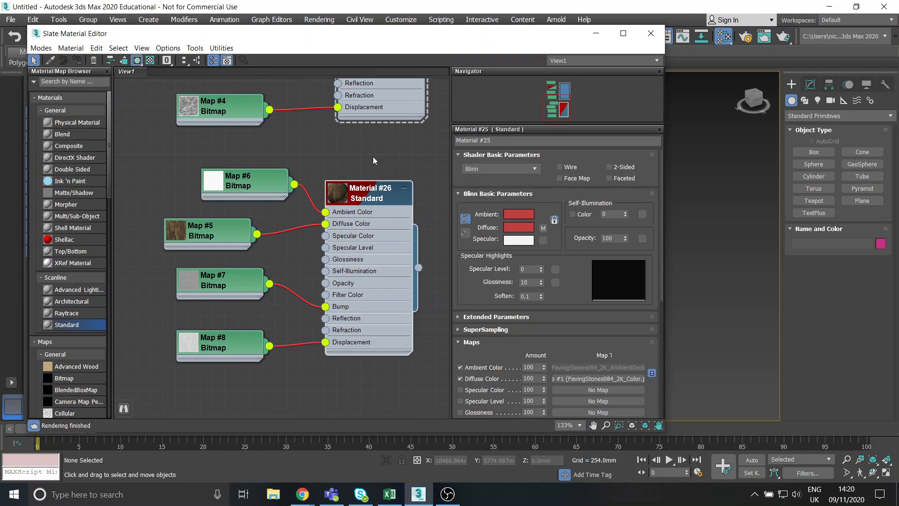
Step: Draw a thin floor box about 4704 mm long, 6363 mm wide and 41 mm high beside the textured box
{"action": "left_click", "coordinate": [651, 33]}
{"action": "middle_click_drag", "start_coordinate": [558, 243], "coordinate": [447, 237], "text": "alt"}
{"action": "middle_click_drag", "start_coordinate": [478, 313], "coordinate": [415, 199]}
{"action": "left_click", "coordinate": [815, 152]}
{"action": "scroll", "coordinate": [451, 247], "scroll_direction": "down", "scroll_amount": 3}
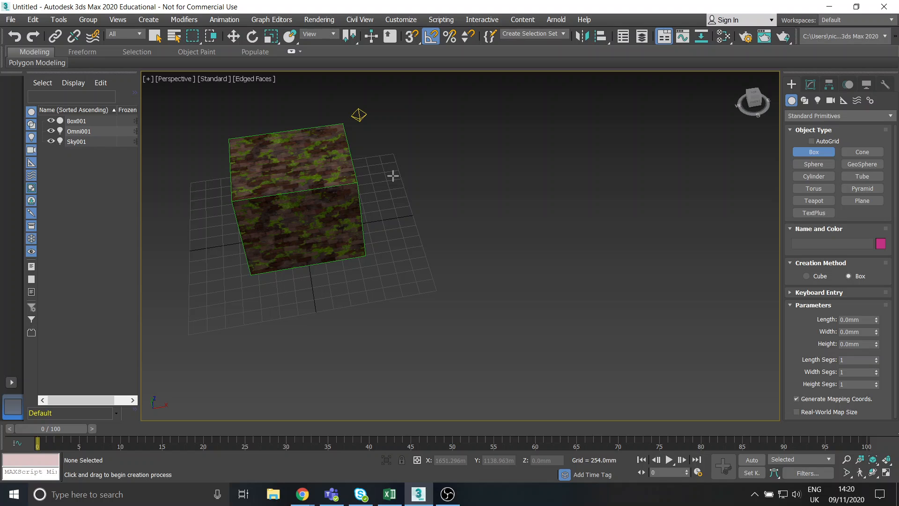
{"action": "left_click_drag", "start_coordinate": [393, 176], "coordinate": [875, 297]}
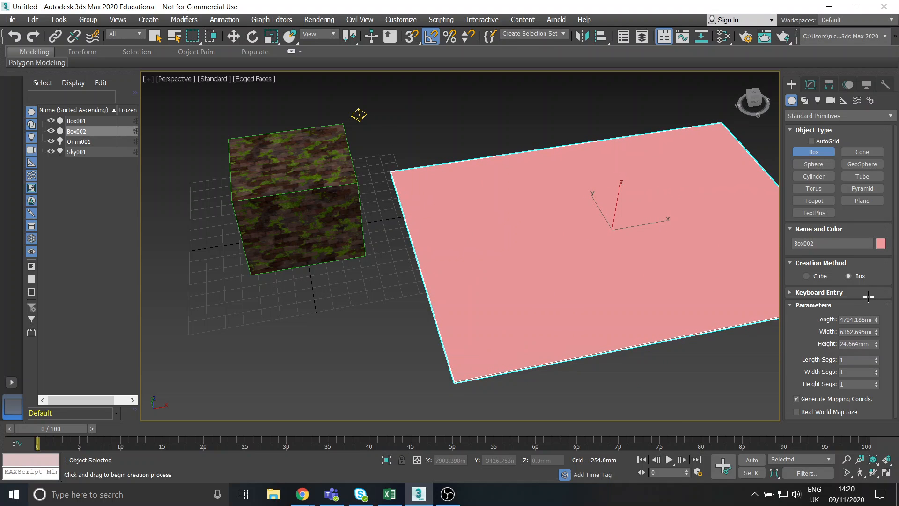
{"action": "middle_click_drag", "start_coordinate": [590, 343], "coordinate": [454, 234], "text": "alt"}
{"action": "scroll", "coordinate": [454, 235], "scroll_direction": "up", "scroll_amount": 4}
{"action": "scroll", "coordinate": [474, 169], "scroll_direction": "down", "scroll_amount": 2}
{"action": "middle_click_drag", "start_coordinate": [479, 174], "coordinate": [482, 261]}
{"action": "scroll", "coordinate": [481, 262], "scroll_direction": "down", "scroll_amount": 3}
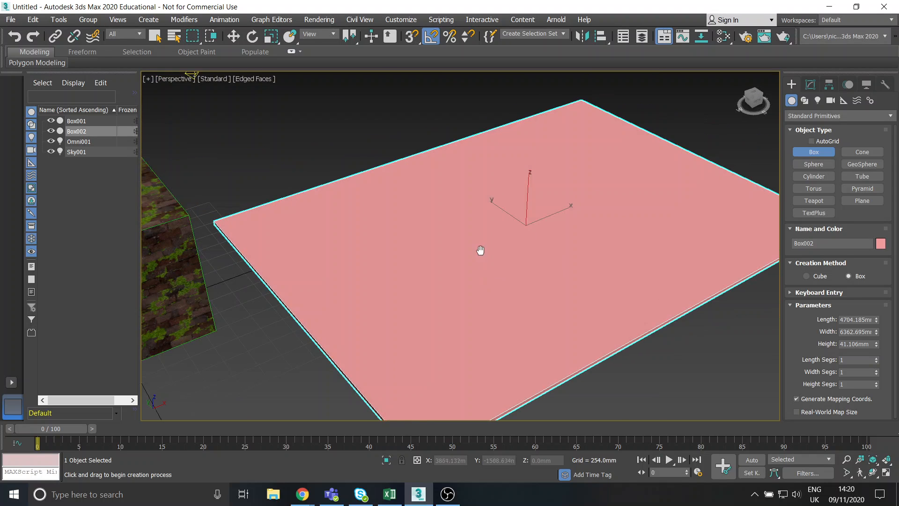
{"action": "key", "text": "w"}
{"action": "middle_click_drag", "start_coordinate": [580, 265], "coordinate": [490, 247]}
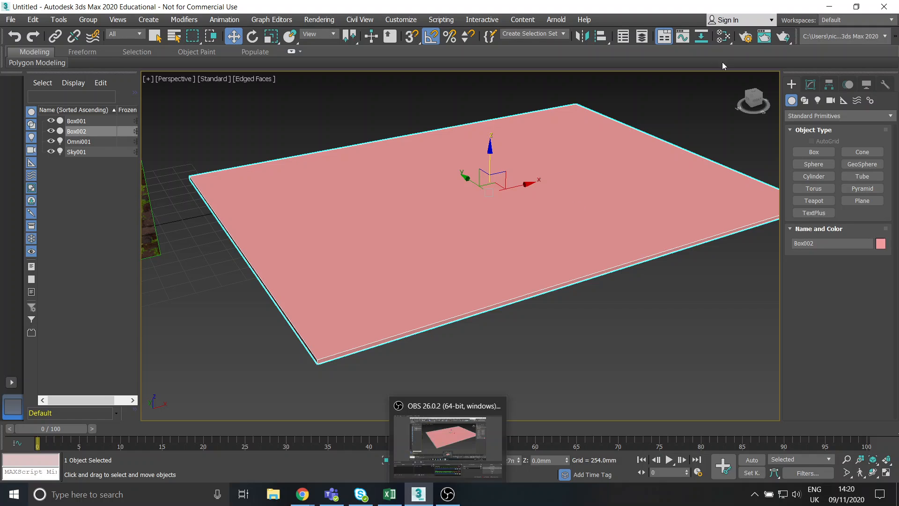
Step: Assign the wood floor material (Material #26) to the new floor box
{"action": "key", "text": "m"}
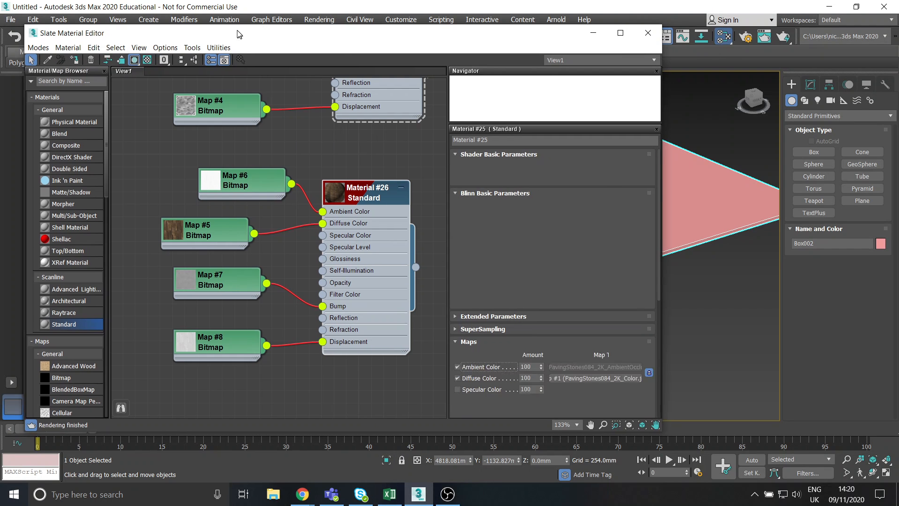
{"action": "left_click_drag", "start_coordinate": [248, 37], "coordinate": [235, 31]}
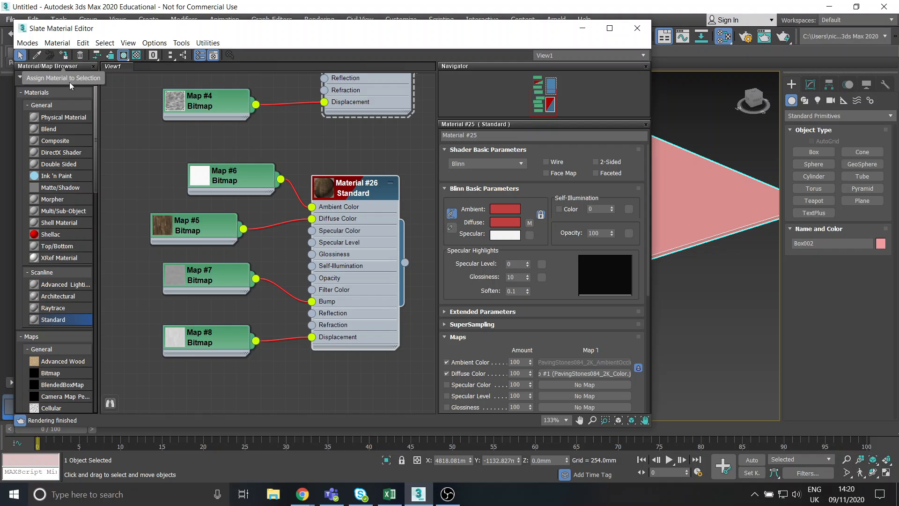
{"action": "left_click", "coordinate": [66, 56]}
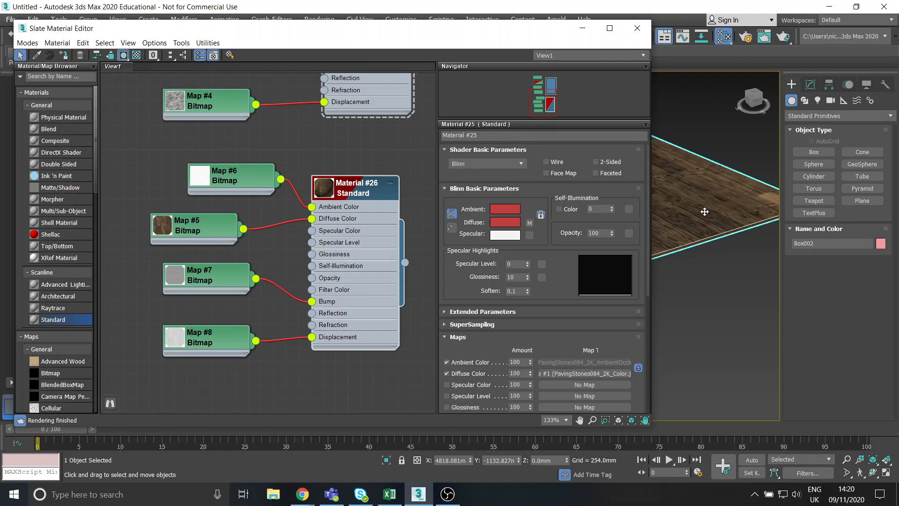
{"action": "left_click", "coordinate": [637, 29]}
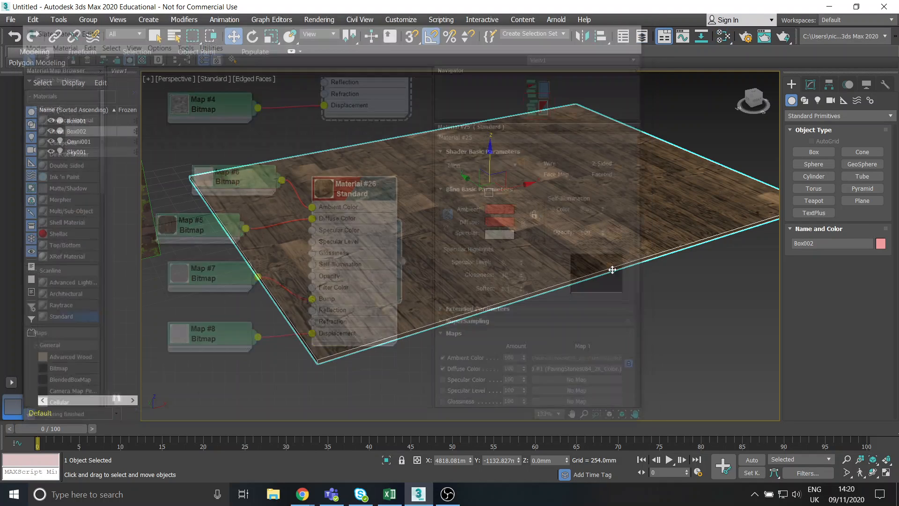
{"action": "scroll", "coordinate": [566, 247], "scroll_direction": "up", "scroll_amount": 3}
{"action": "middle_click_drag", "start_coordinate": [548, 267], "coordinate": [441, 266]}
{"action": "scroll", "coordinate": [439, 261], "scroll_direction": "up", "scroll_amount": 4}
{"action": "scroll", "coordinate": [468, 261], "scroll_direction": "down", "scroll_amount": 5}
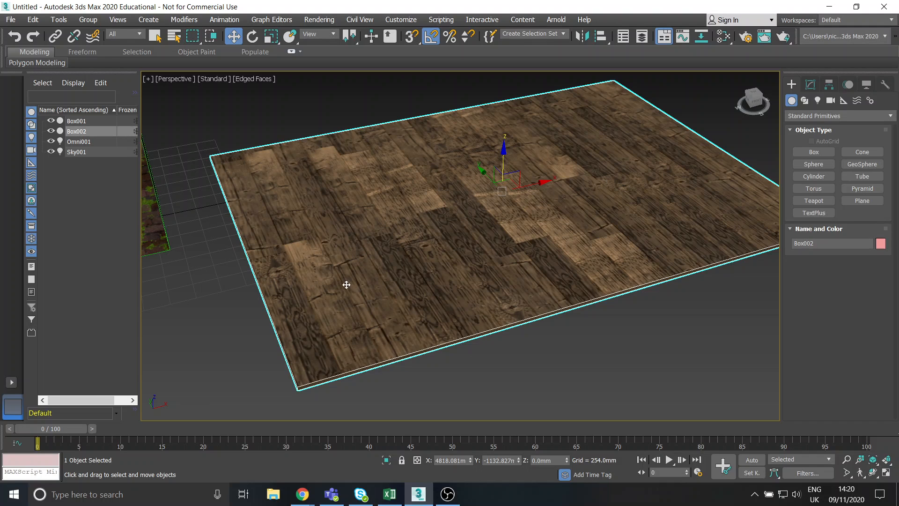
{"action": "middle_click_drag", "start_coordinate": [363, 286], "coordinate": [354, 275], "text": "alt"}
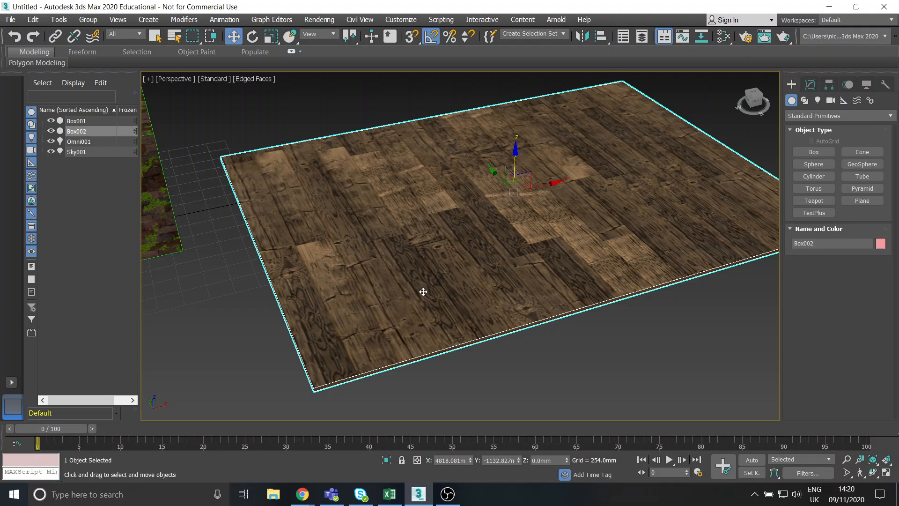
{"action": "middle_click_drag", "start_coordinate": [421, 293], "coordinate": [477, 261]}
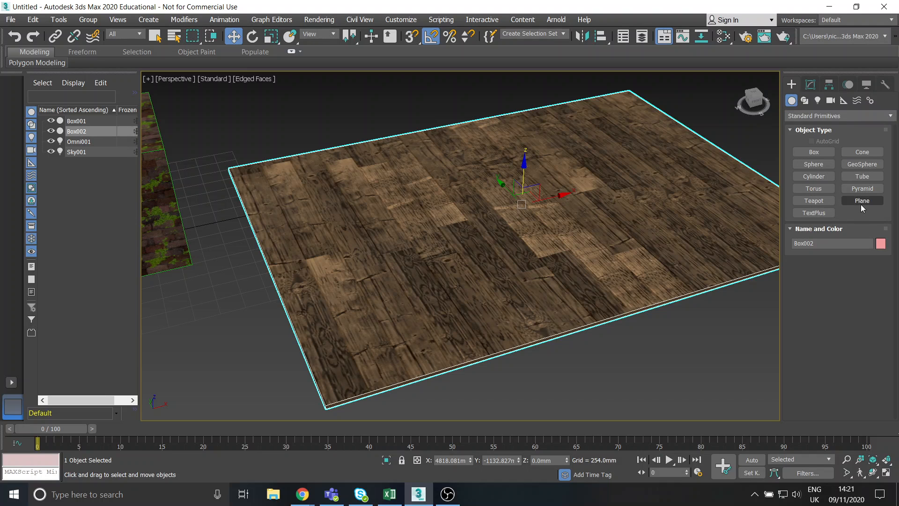
Step: Create a teapot with a radius of about 606 mm on the wooden floor and shift its position slightly
{"action": "left_click", "coordinate": [815, 201]}
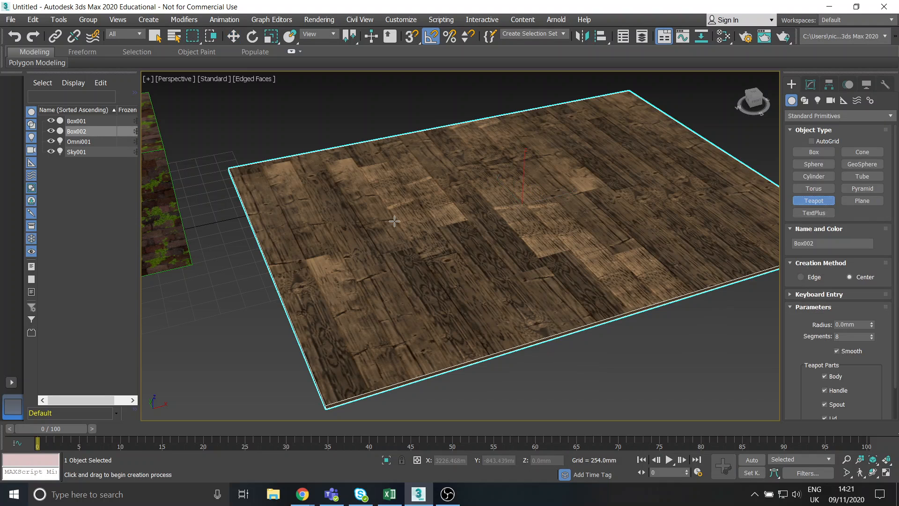
{"action": "middle_click_drag", "start_coordinate": [393, 215], "coordinate": [476, 245], "text": "alt"}
{"action": "left_click_drag", "start_coordinate": [480, 236], "coordinate": [487, 258]}
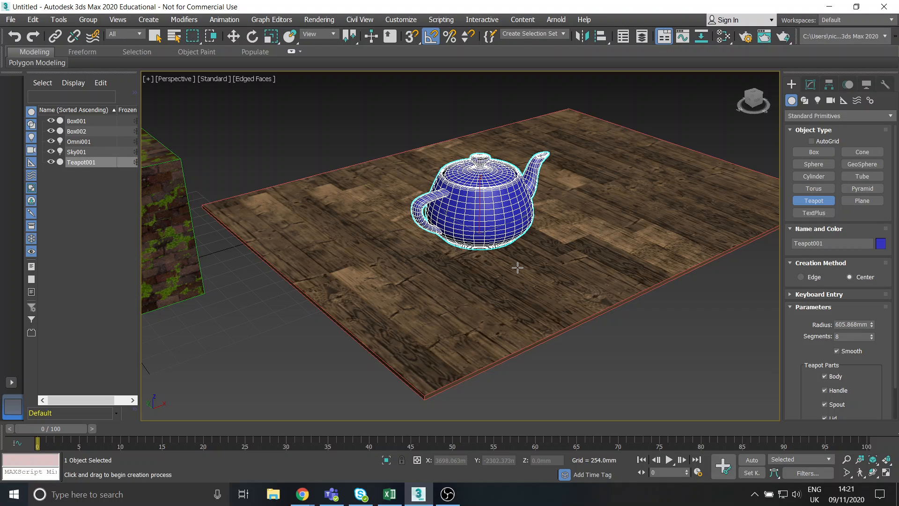
{"action": "key", "text": "w"}
{"action": "middle_click_drag", "start_coordinate": [518, 267], "coordinate": [503, 243], "text": "alt"}
{"action": "left_click_drag", "start_coordinate": [509, 229], "coordinate": [494, 229]}
{"action": "middle_click_drag", "start_coordinate": [496, 253], "coordinate": [479, 248], "text": "alt"}
{"action": "left_click", "coordinate": [663, 393]}
{"action": "scroll", "coordinate": [459, 276], "scroll_direction": "up", "scroll_amount": 3}
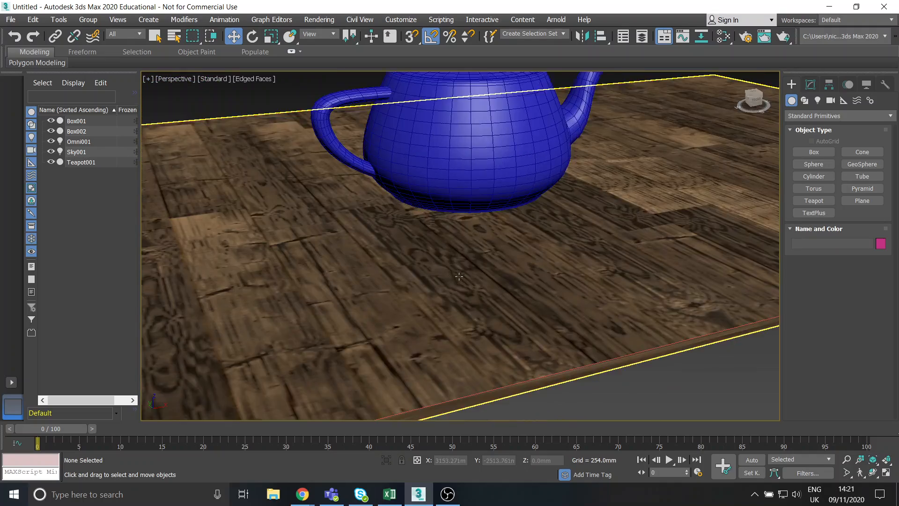
{"action": "middle_click_drag", "start_coordinate": [460, 276], "coordinate": [583, 249], "text": "alt"}
{"action": "scroll", "coordinate": [440, 290], "scroll_direction": "down", "scroll_amount": 2}
{"action": "scroll", "coordinate": [468, 281], "scroll_direction": "down", "scroll_amount": 4}
Step: Open the coordinate settings of Material #26's diffuse bitmap, WoodFloor041_2K_Color.jpg, keeping the floor in view
{"action": "left_click", "coordinate": [498, 286]}
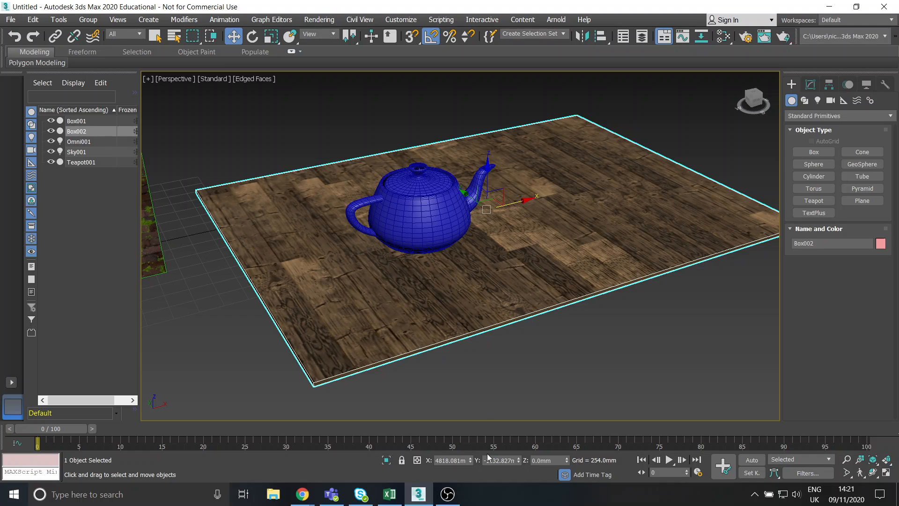
{"action": "middle_click_drag", "start_coordinate": [475, 313], "coordinate": [476, 322], "text": "alt"}
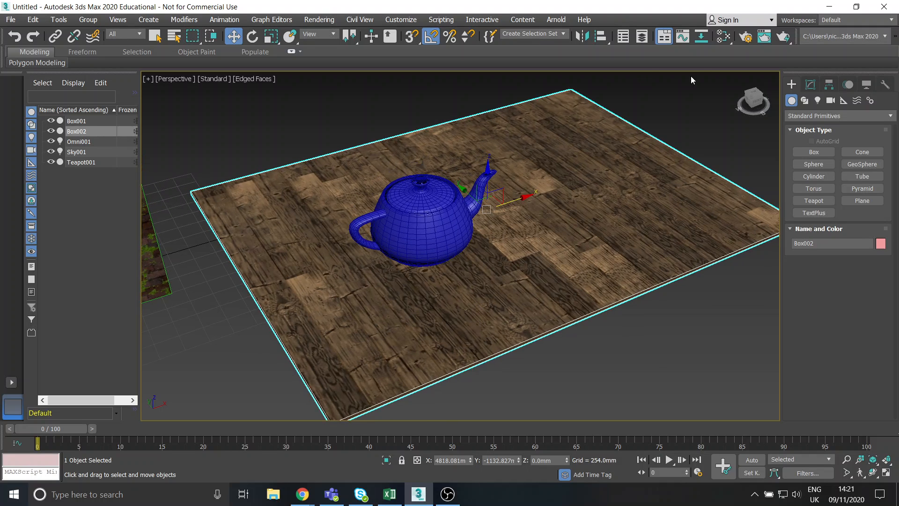
{"action": "left_click", "coordinate": [718, 41]}
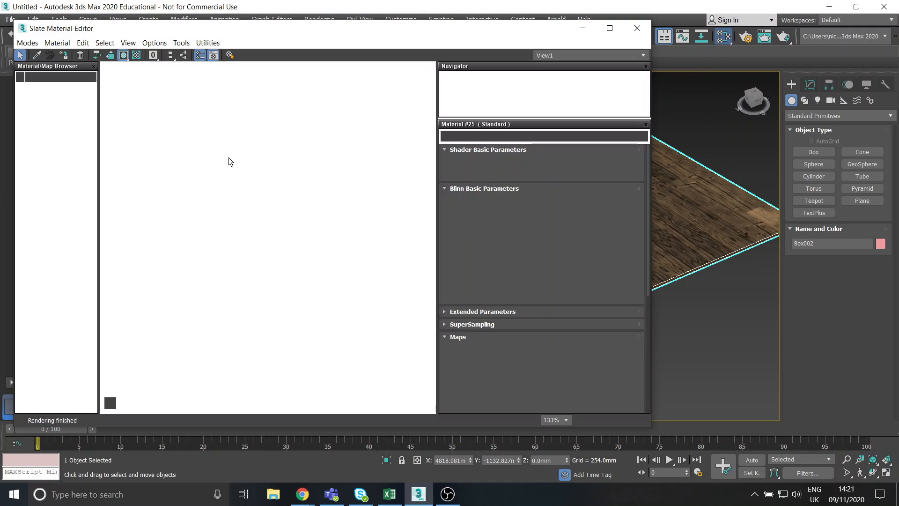
{"action": "left_click_drag", "start_coordinate": [353, 196], "coordinate": [348, 182]}
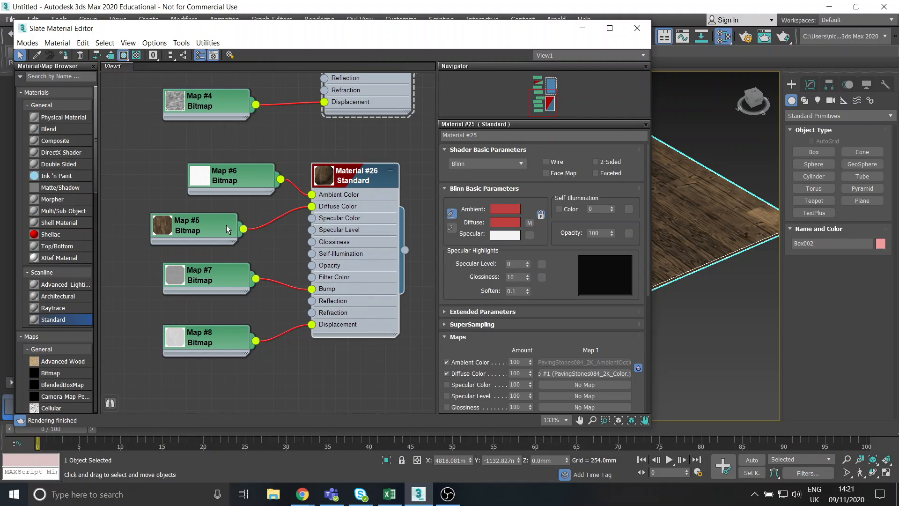
{"action": "left_click", "coordinate": [214, 228]}
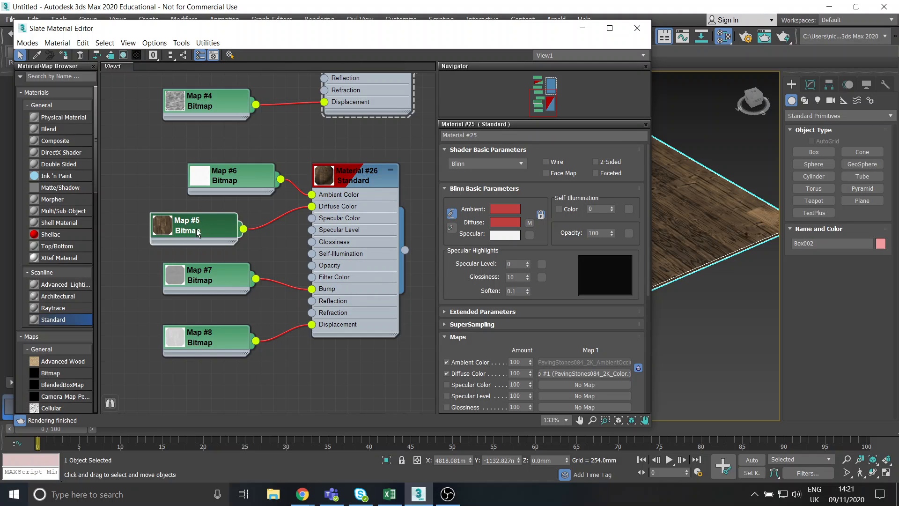
{"action": "scroll", "coordinate": [506, 274], "scroll_direction": "down", "scroll_amount": 2}
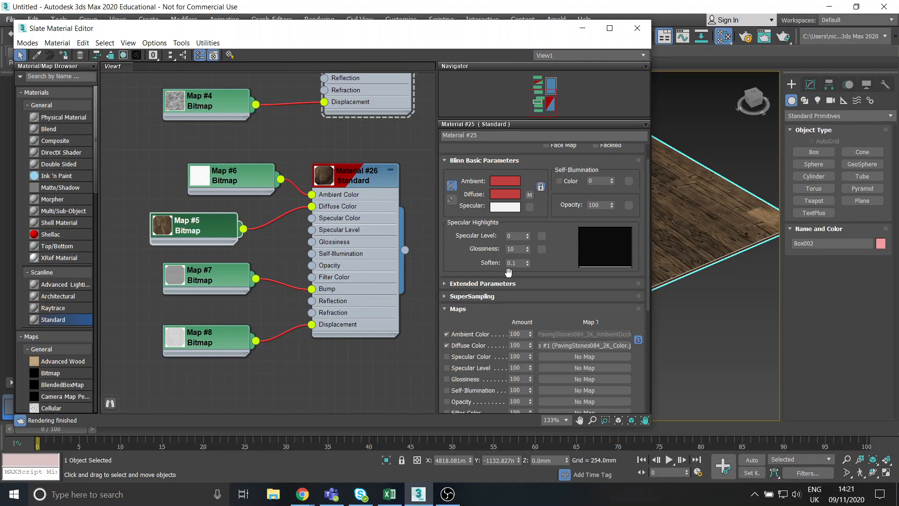
{"action": "double_click", "coordinate": [366, 174]}
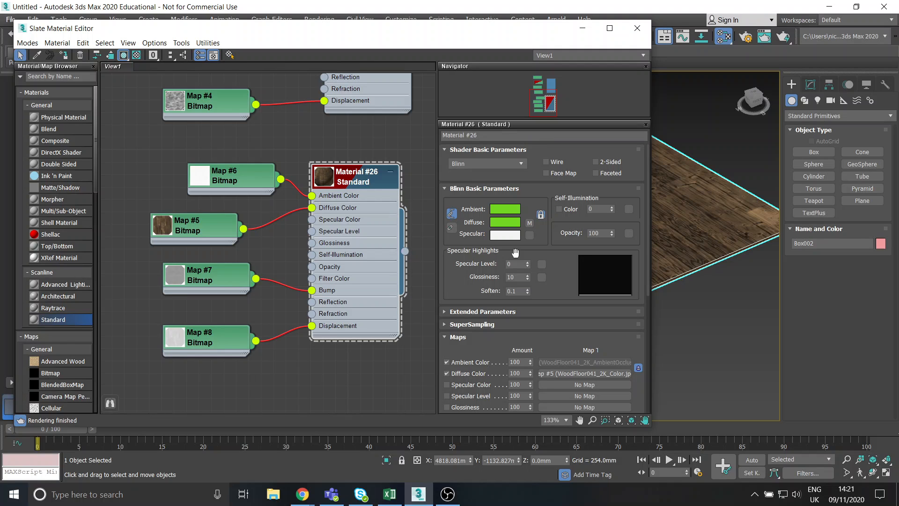
{"action": "left_click_drag", "start_coordinate": [648, 266], "coordinate": [641, 357]}
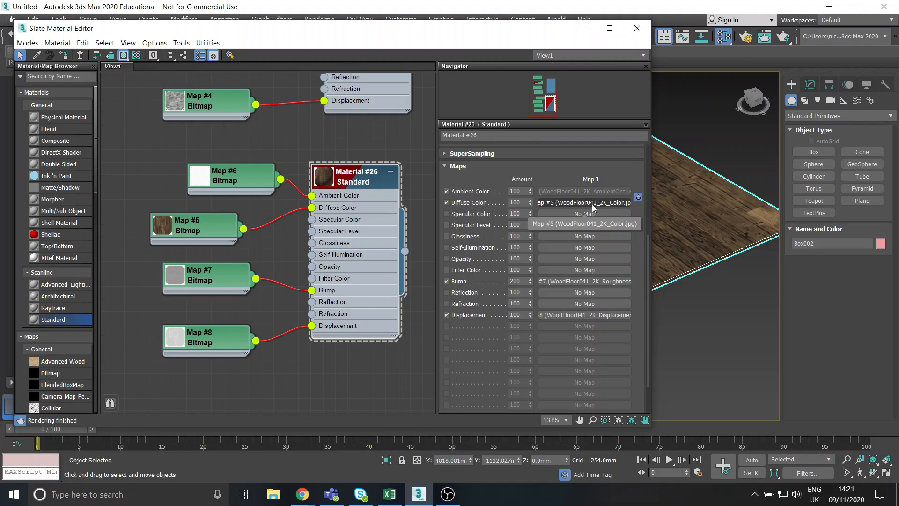
{"action": "left_click", "coordinate": [575, 205]}
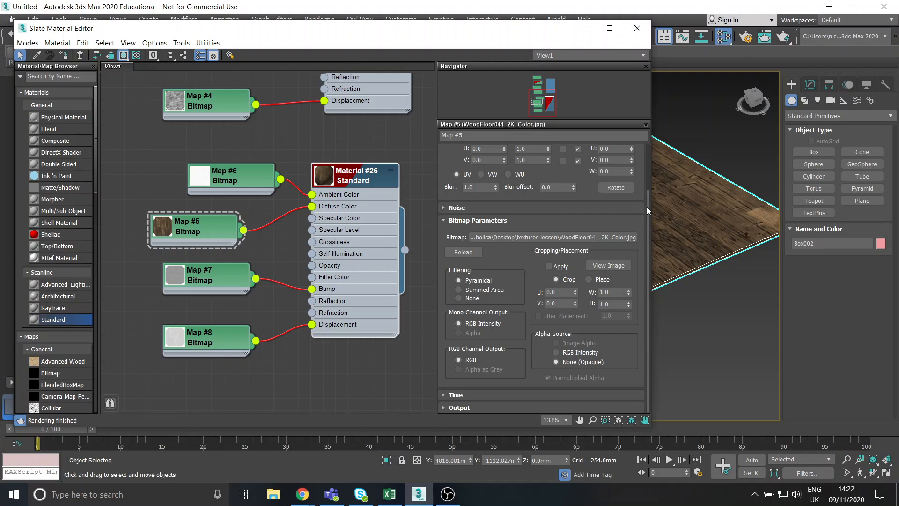
{"action": "left_click_drag", "start_coordinate": [647, 207], "coordinate": [640, 150]}
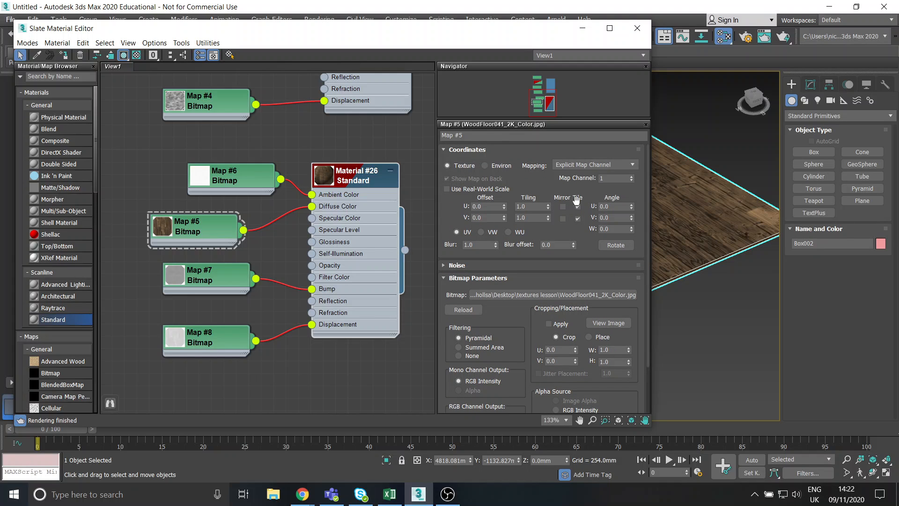
{"action": "left_click_drag", "start_coordinate": [538, 37], "coordinate": [214, 42]}
Step: Set the wood colour map's U and V tiling to 3.0 and inspect the floor
{"action": "double_click", "coordinate": [211, 211]}
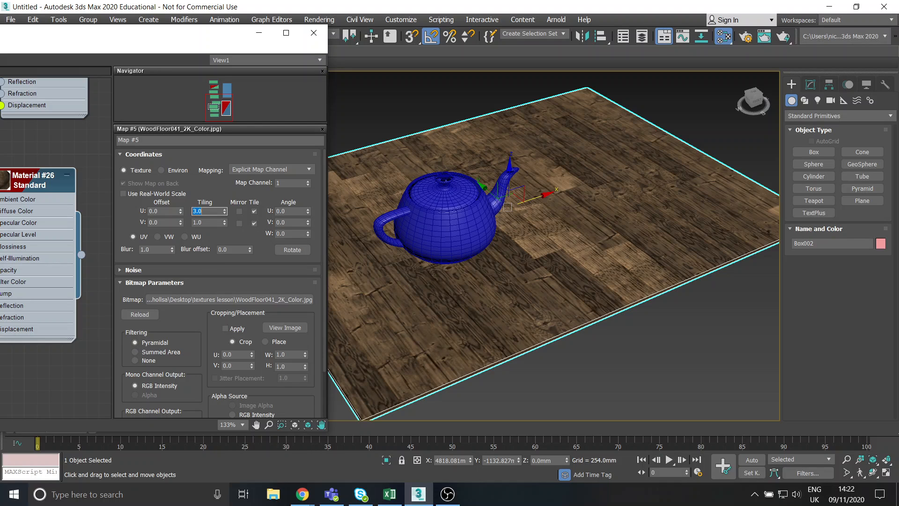
{"action": "key", "text": "Tab"}
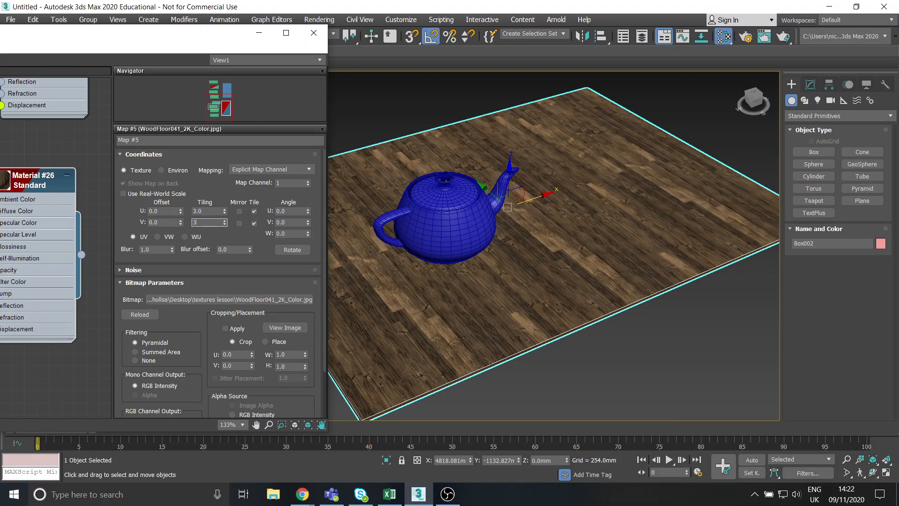
{"action": "type", "text": "3"}
{"action": "key", "text": "Return"}
{"action": "scroll", "coordinate": [401, 283], "scroll_direction": "up", "scroll_amount": 10}
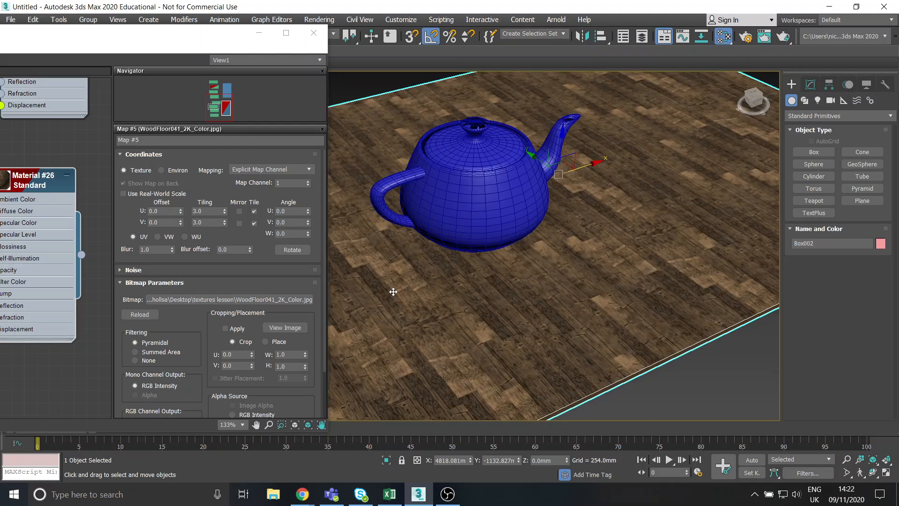
{"action": "scroll", "coordinate": [402, 283], "scroll_direction": "down", "scroll_amount": 6}
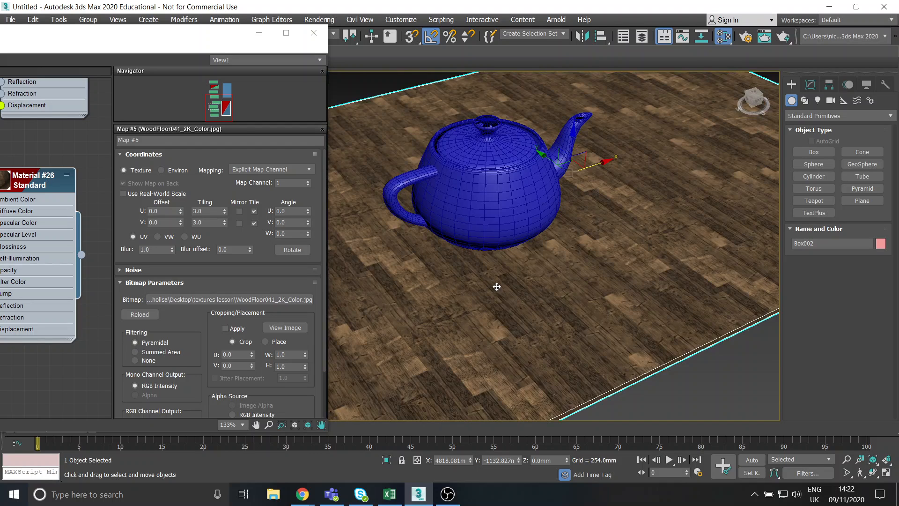
{"action": "middle_click_drag", "start_coordinate": [504, 285], "coordinate": [517, 282]}
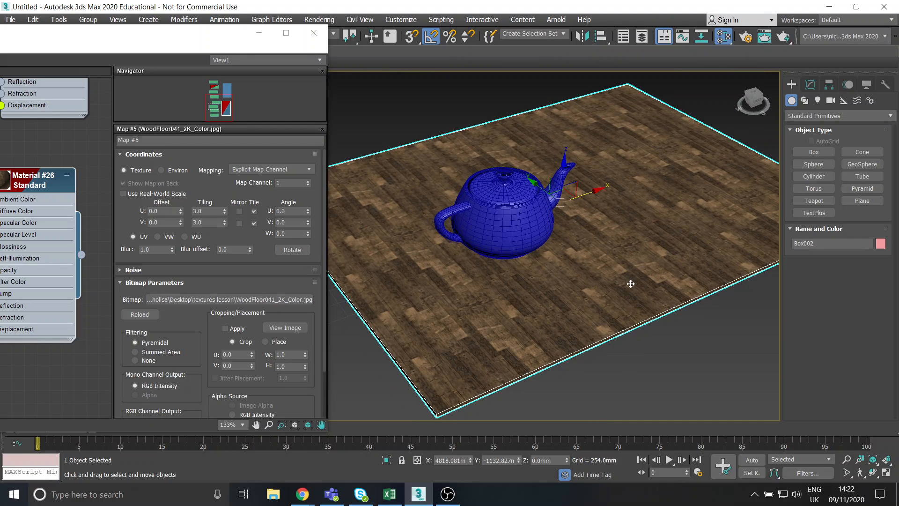
Step: Set the wood colour map's U and V tiling back to 1.0
{"action": "double_click", "coordinate": [208, 211]}
{"action": "type", "text": "1"}
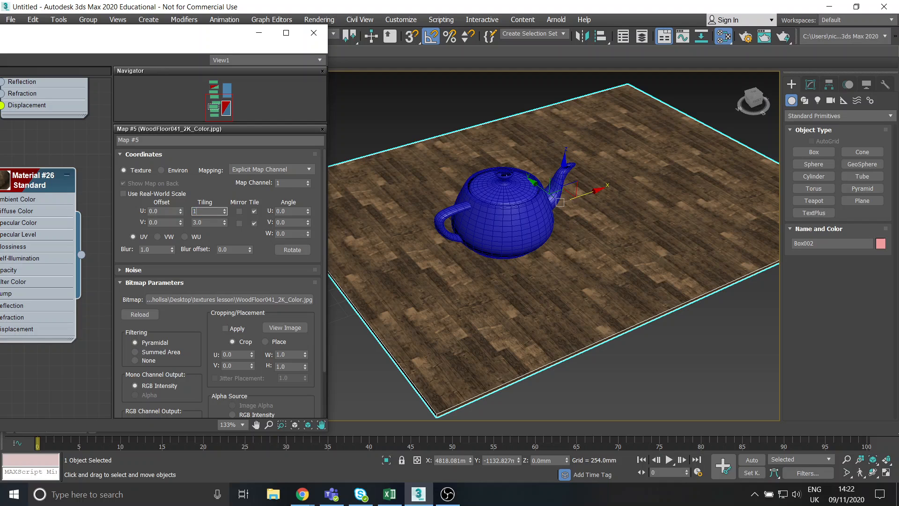
{"action": "key", "text": "Return"}
{"action": "double_click", "coordinate": [210, 222]}
{"action": "type", "text": "1"}
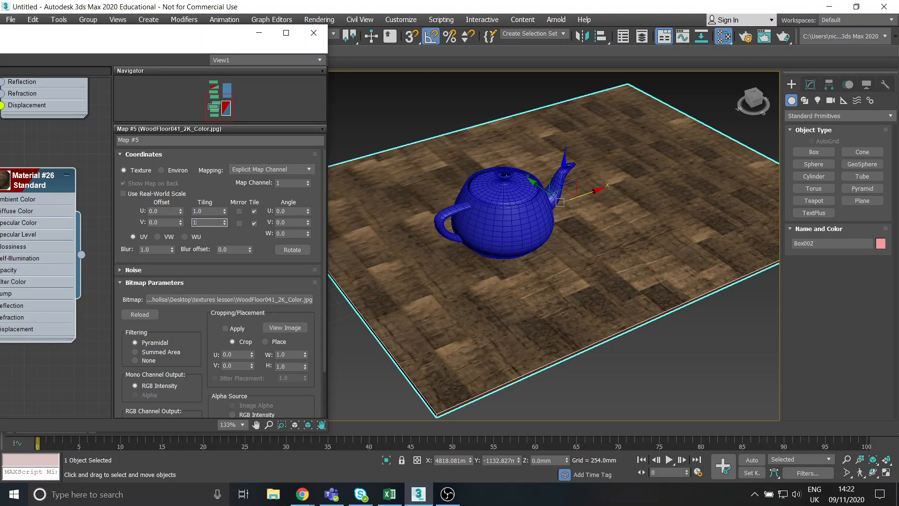
{"action": "key", "text": "Return"}
{"action": "middle_click_drag", "start_coordinate": [526, 287], "coordinate": [512, 287]}
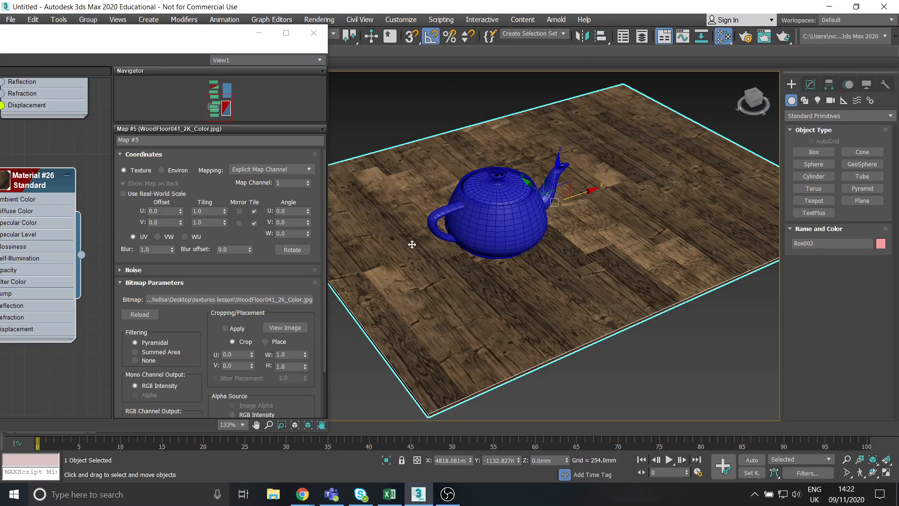
{"action": "middle_click_drag", "start_coordinate": [496, 265], "coordinate": [495, 269]}
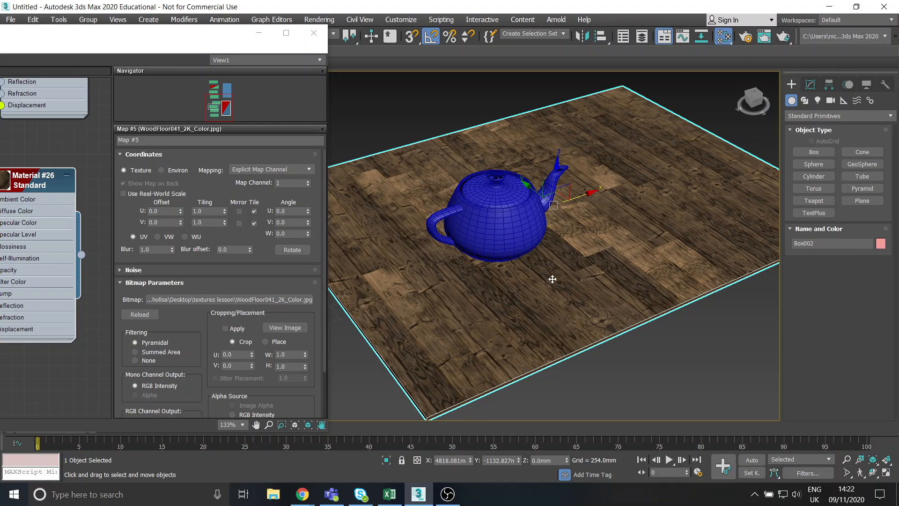
Step: Try a U angle of 90 on the wood colour map, inspect the floor, and reset the angle to 0
{"action": "left_click", "coordinate": [292, 211]}
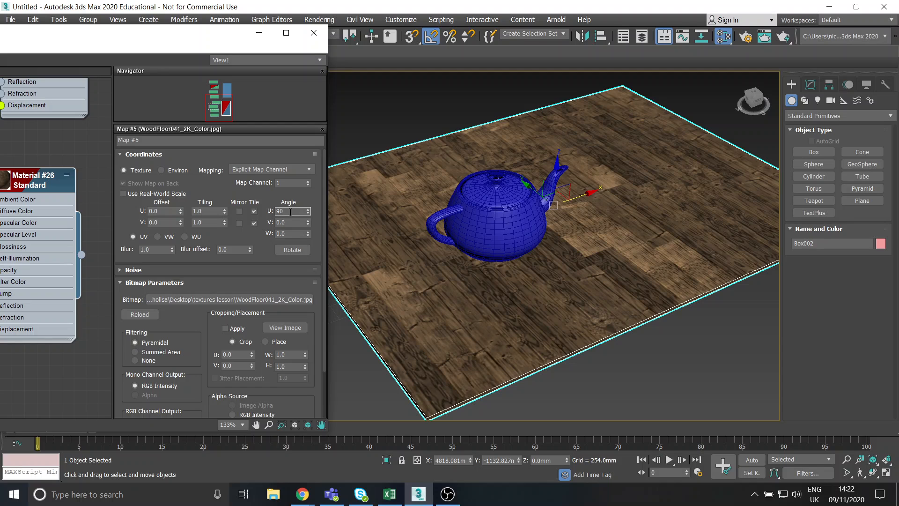
{"action": "key", "text": "Return"}
{"action": "middle_click_drag", "start_coordinate": [449, 273], "coordinate": [457, 277]}
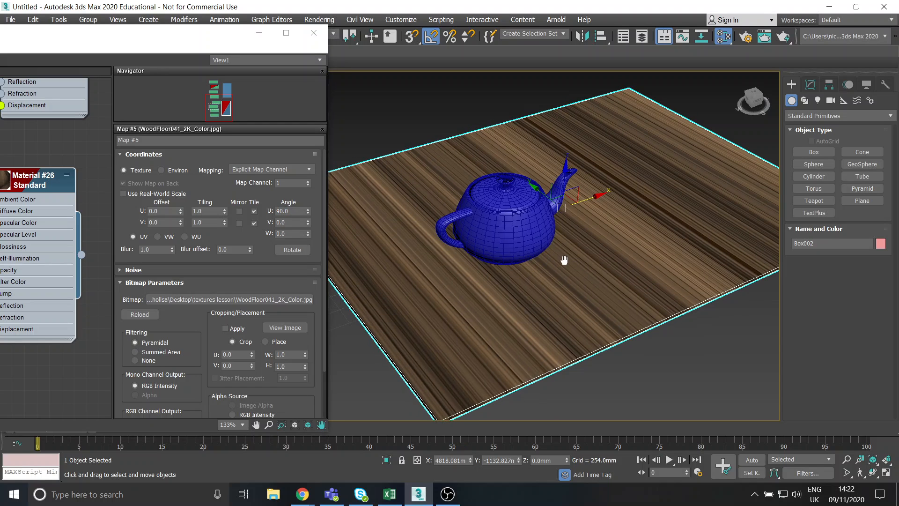
{"action": "middle_click_drag", "start_coordinate": [565, 262], "coordinate": [561, 260]}
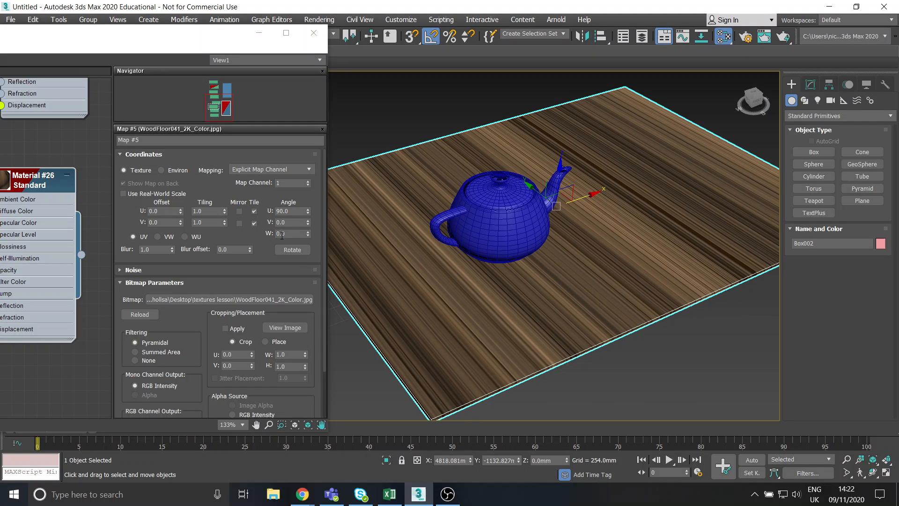
{"action": "right_click", "coordinate": [308, 213]}
Step: Try a V angle of 90 on the wood colour map and reset the angle to 0
{"action": "left_click", "coordinate": [280, 222]}
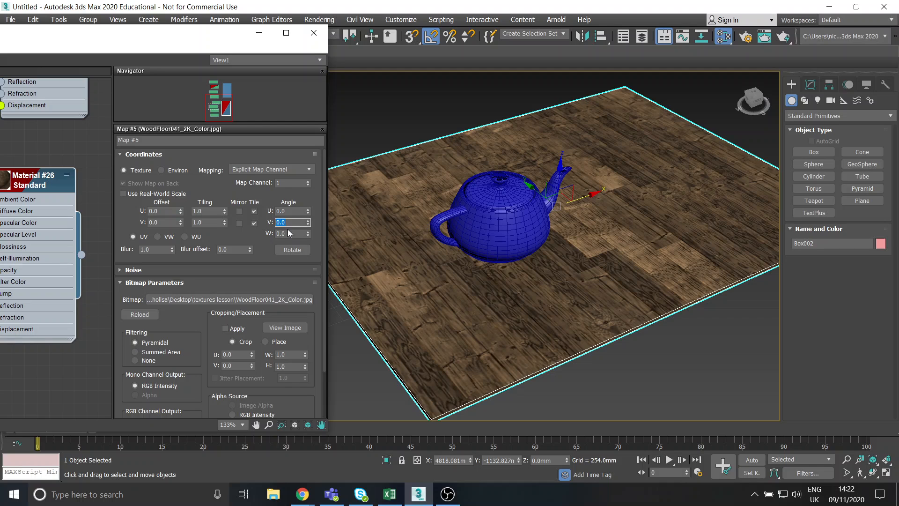
{"action": "type", "text": "90"}
{"action": "key", "text": "Return"}
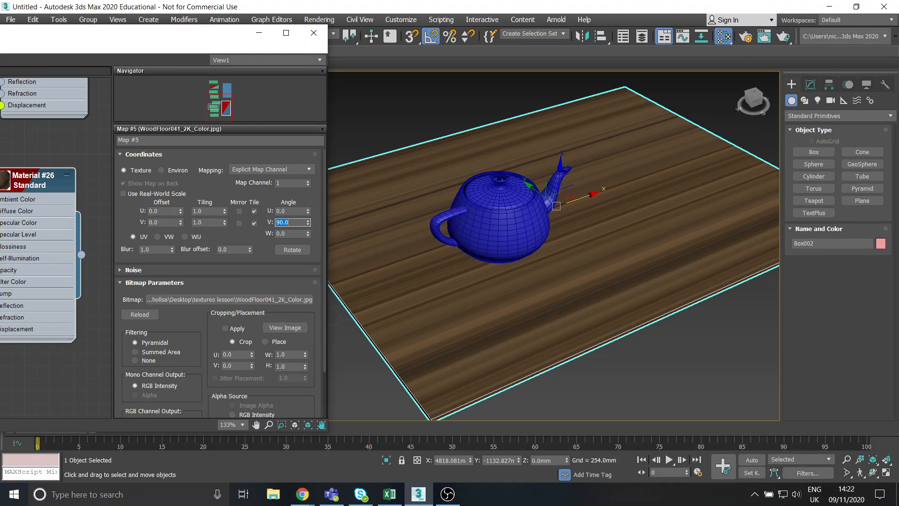
{"action": "right_click", "coordinate": [307, 222]}
Step: Set the wood colour map's W angle to 90 and inspect the plank direction on the floor
{"action": "left_click", "coordinate": [294, 233]}
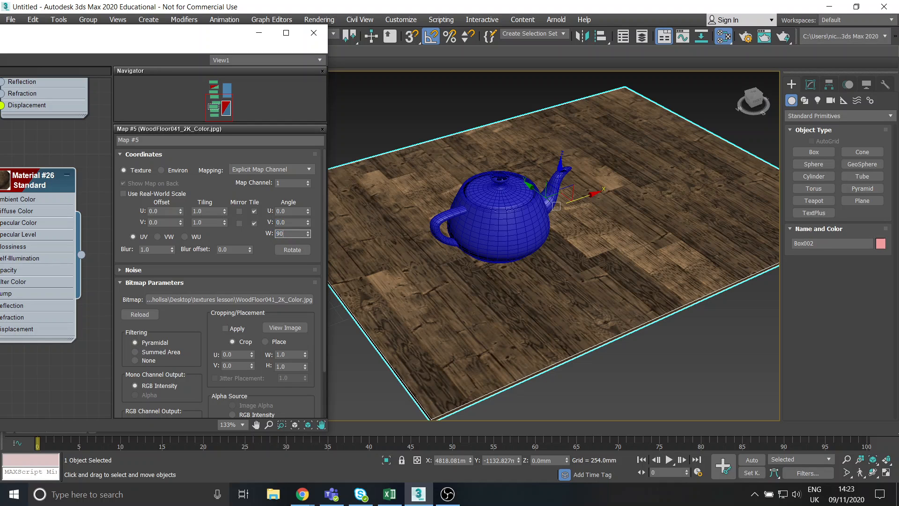
{"action": "middle_click_drag", "start_coordinate": [466, 288], "coordinate": [452, 287]}
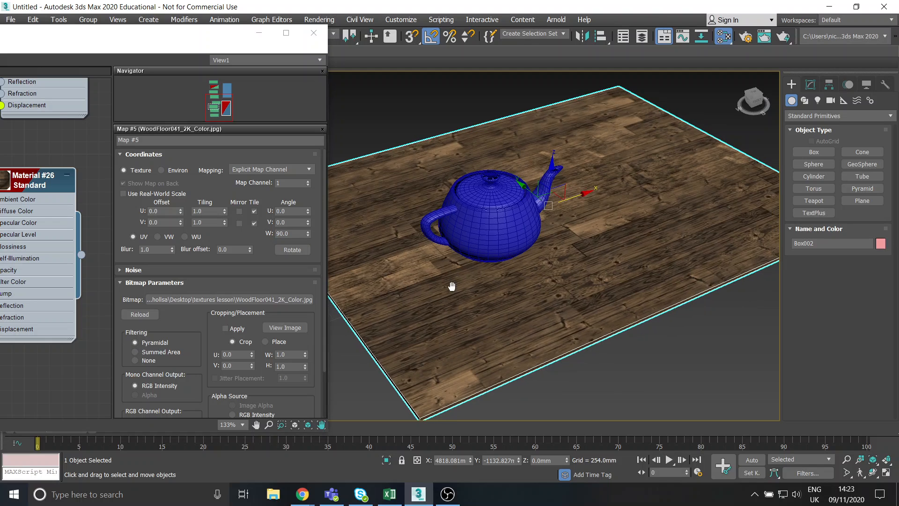
{"action": "scroll", "coordinate": [568, 279], "scroll_direction": "up", "scroll_amount": 3}
{"action": "scroll", "coordinate": [568, 279], "scroll_direction": "down", "scroll_amount": 3}
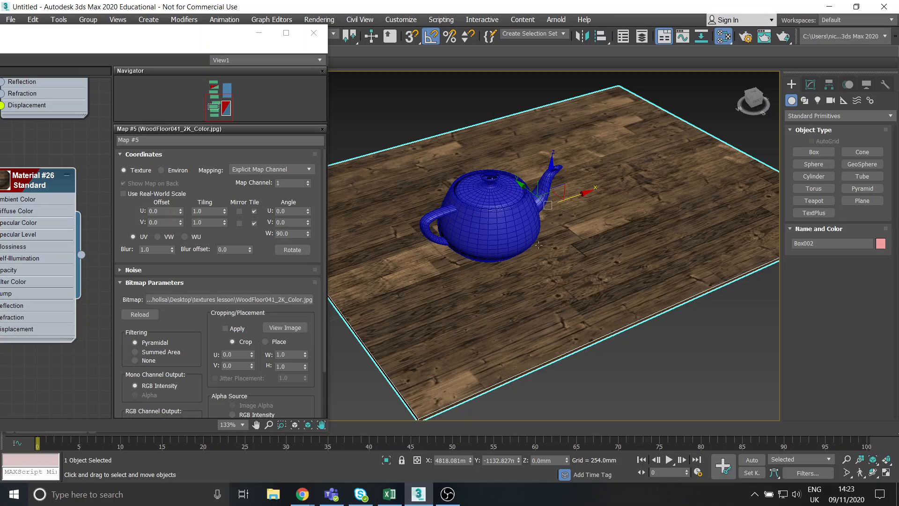
{"action": "middle_click_drag", "start_coordinate": [571, 260], "coordinate": [500, 263], "text": "alt"}
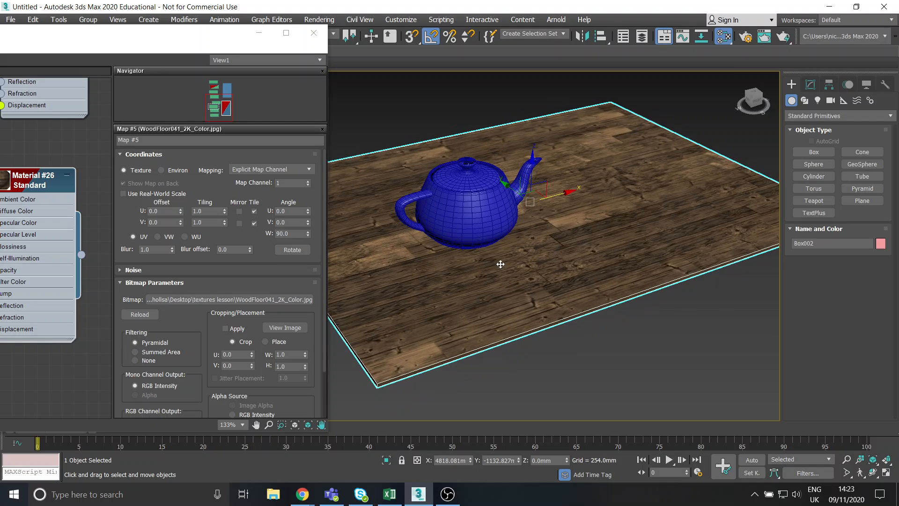
Step: Bring the whole material editor into view and space the four bitmap nodes farther away from Material #26
{"action": "middle_click_drag", "start_coordinate": [80, 162], "coordinate": [104, 170]}
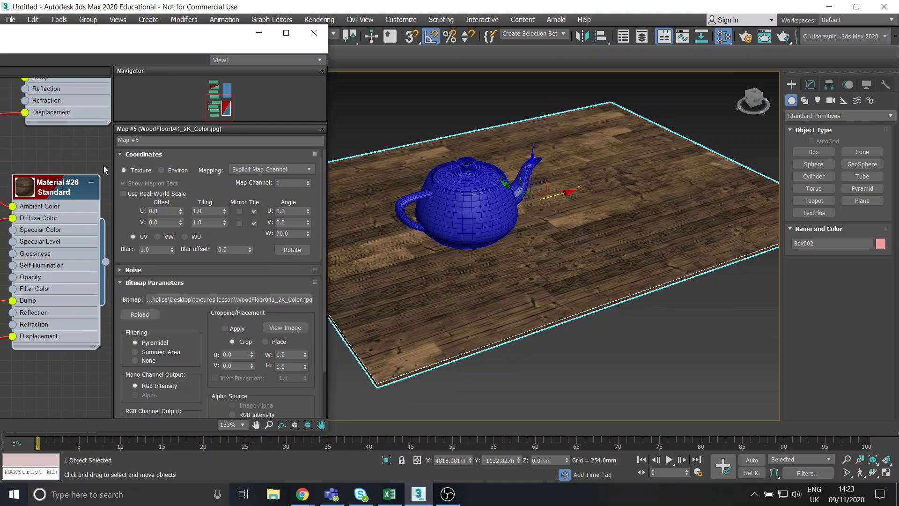
{"action": "left_click_drag", "start_coordinate": [197, 44], "coordinate": [555, 70]}
{"action": "left_click_drag", "start_coordinate": [304, 206], "coordinate": [262, 196]}
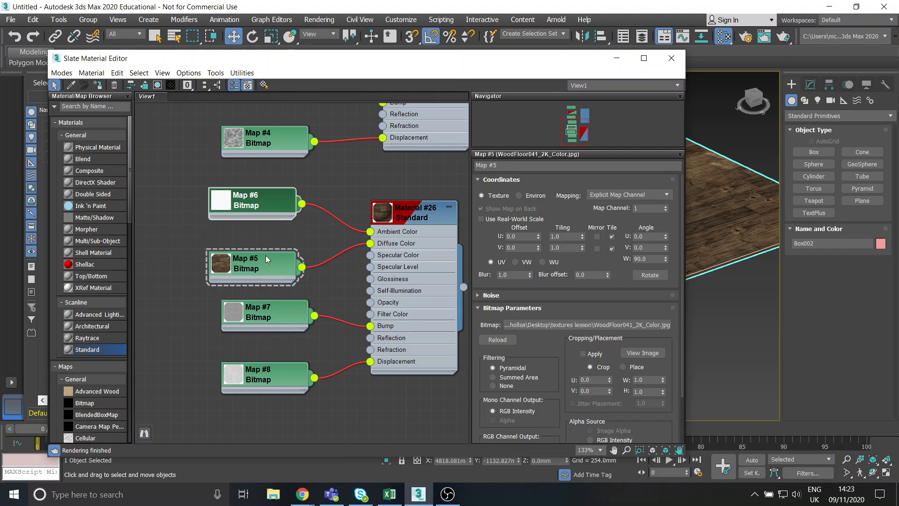
{"action": "left_click_drag", "start_coordinate": [266, 254], "coordinate": [260, 252]}
{"action": "left_click_drag", "start_coordinate": [260, 204], "coordinate": [248, 191]}
{"action": "left_click_drag", "start_coordinate": [257, 252], "coordinate": [247, 241]}
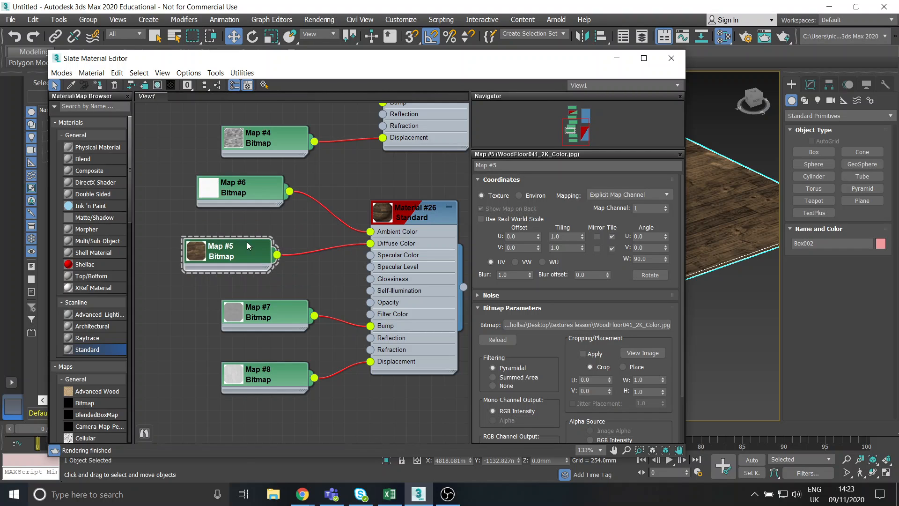
{"action": "left_click_drag", "start_coordinate": [289, 307], "coordinate": [263, 295]}
{"action": "left_click_drag", "start_coordinate": [287, 371], "coordinate": [262, 346]}
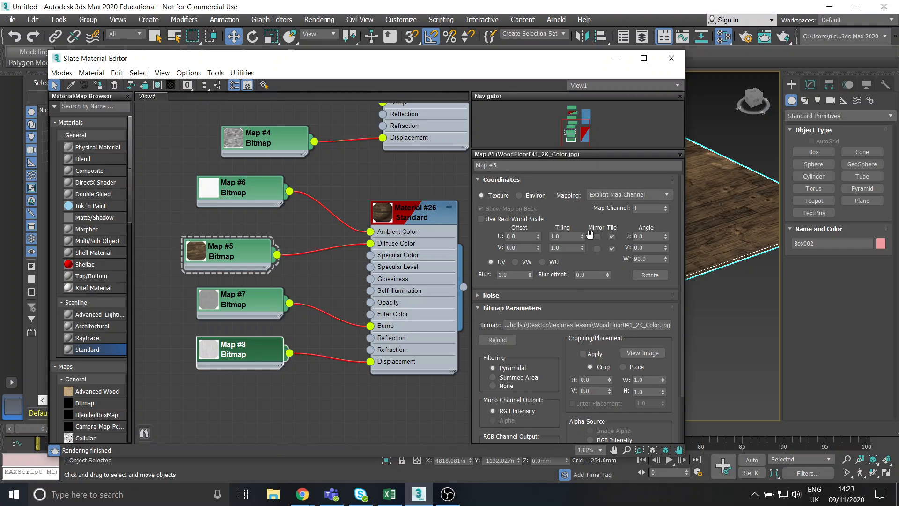
Step: Set the W angle of the wood floor's ambient occlusion and roughness maps to 90
{"action": "left_click", "coordinate": [263, 192]}
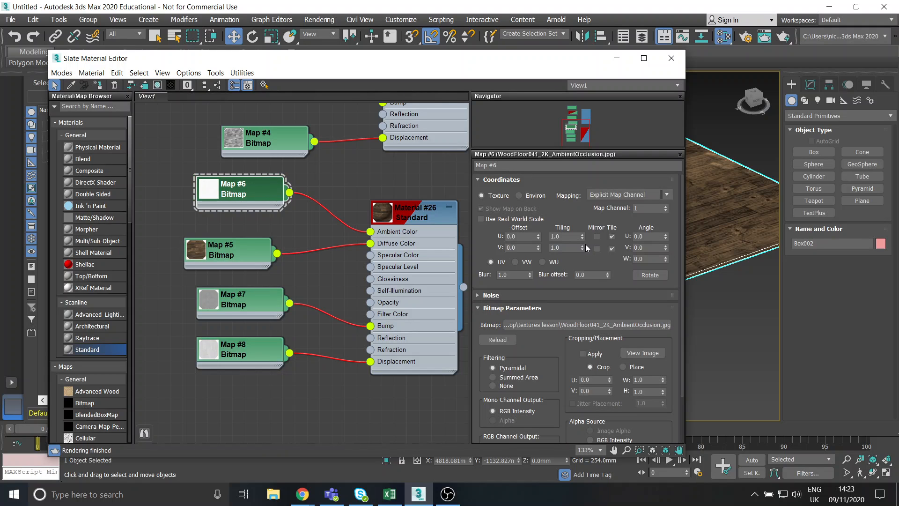
{"action": "double_click", "coordinate": [648, 259]}
{"action": "key", "text": "Return"}
{"action": "left_click", "coordinate": [255, 304]}
{"action": "double_click", "coordinate": [259, 300]}
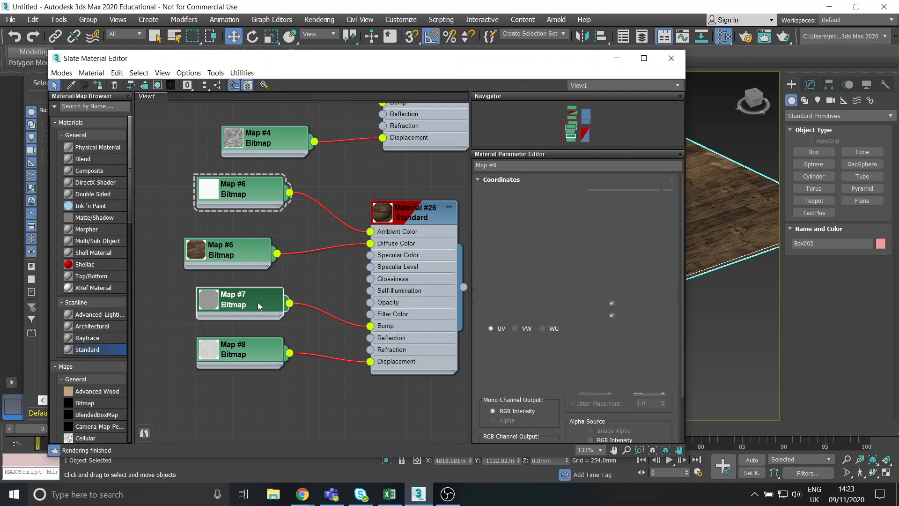
{"action": "double_click", "coordinate": [651, 259]}
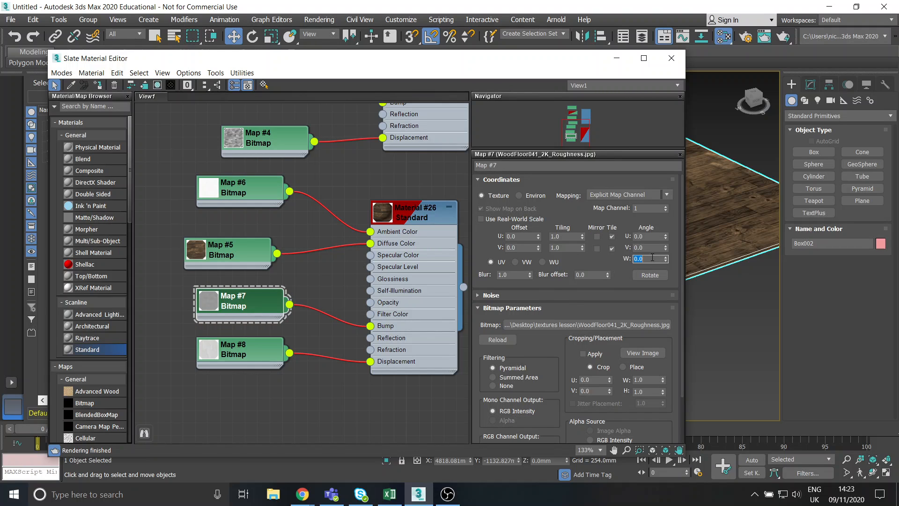
{"action": "key", "text": "Return"}
Step: Set the W angle of the wood floor's displacement map to 90 and close the material editor
{"action": "double_click", "coordinate": [262, 347]}
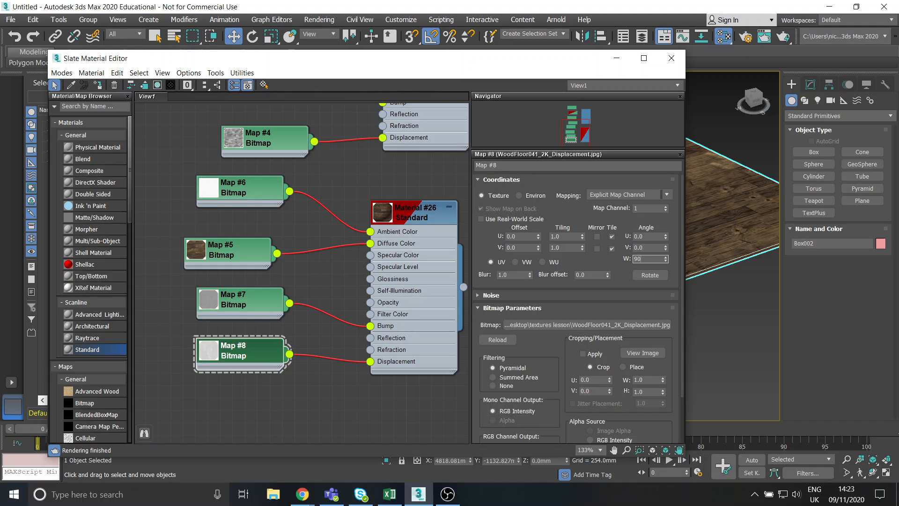
{"action": "left_click", "coordinate": [648, 259]}
{"action": "type", "text": "90"}
{"action": "key", "text": "Return"}
{"action": "left_click", "coordinate": [671, 58]}
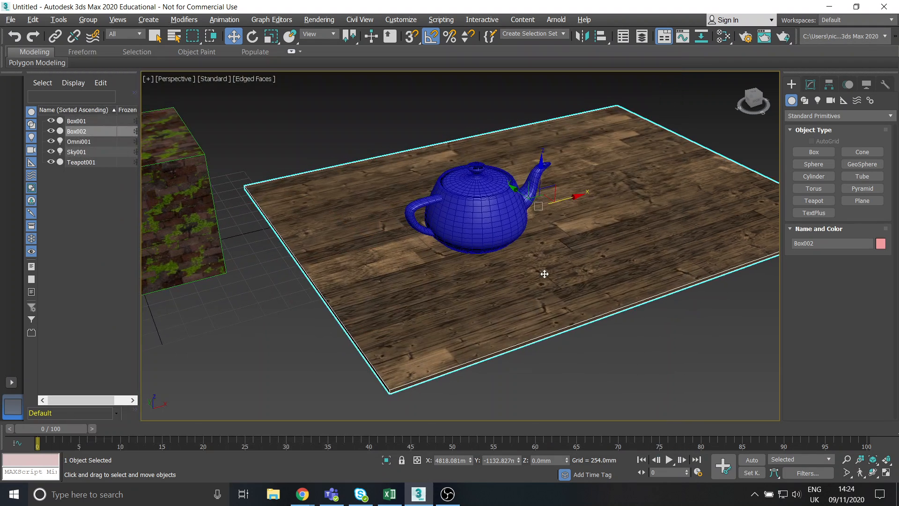
Step: Inspect the brick cube and wooden floor, switch the viewport to High Quality shading, and clear the selection
{"action": "scroll", "coordinate": [545, 274], "scroll_direction": "up", "scroll_amount": 8}
{"action": "middle_click_drag", "start_coordinate": [361, 226], "coordinate": [298, 201]}
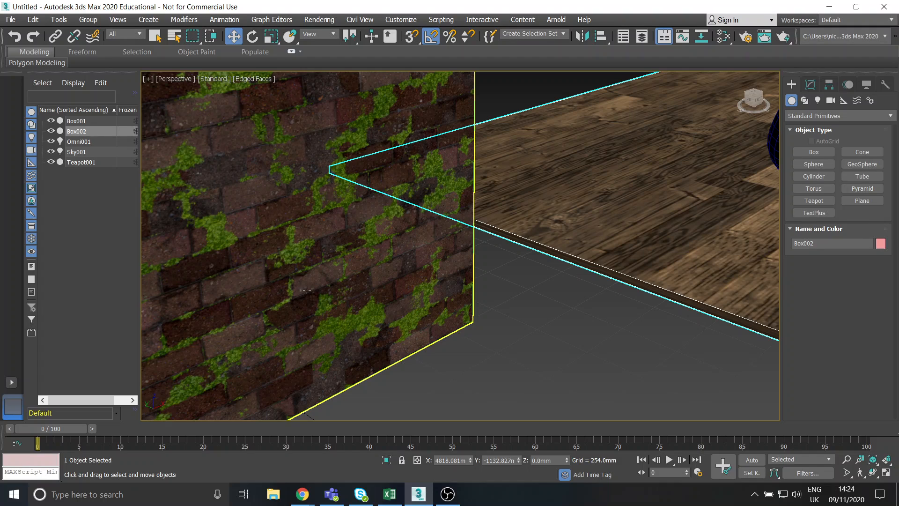
{"action": "scroll", "coordinate": [635, 239], "scroll_direction": "down", "scroll_amount": 6}
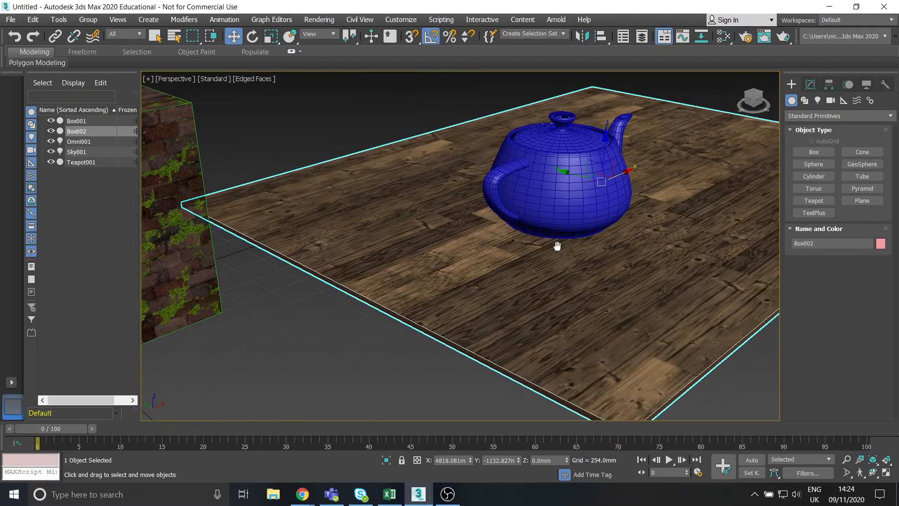
{"action": "mouse_move", "coordinate": [634, 248]}
{"action": "middle_mouse_down", "text": "alt"}
{"action": "mouse_move", "coordinate": [644, 247]}
{"action": "mouse_move", "coordinate": [578, 250]}
{"action": "middle_mouse_up", "text": "alt"}
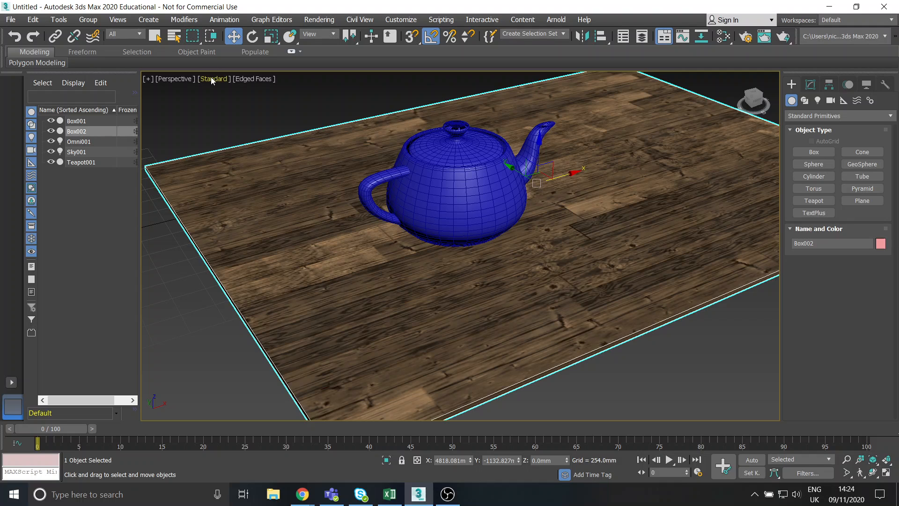
{"action": "left_click", "coordinate": [211, 81]}
{"action": "left_click", "coordinate": [246, 102]}
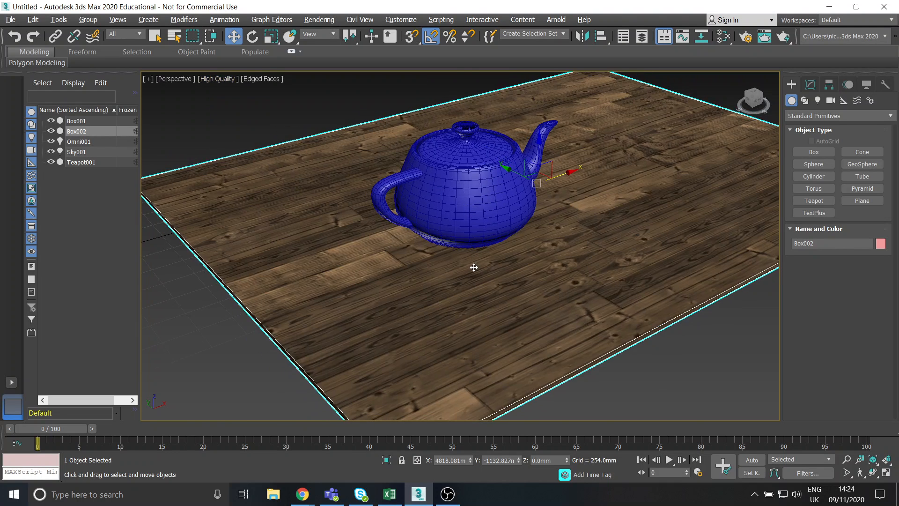
{"action": "scroll", "coordinate": [473, 267], "scroll_direction": "up", "scroll_amount": 3}
{"action": "middle_click_drag", "start_coordinate": [531, 249], "coordinate": [439, 275]}
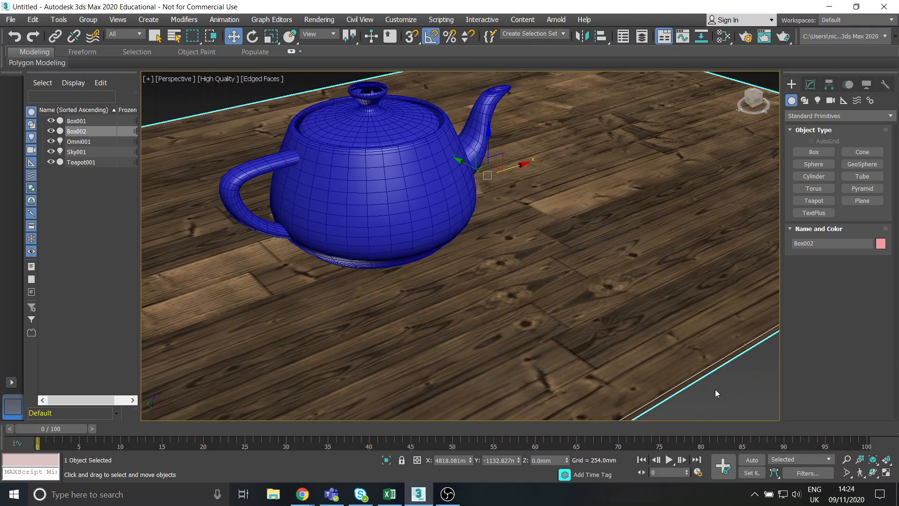
{"action": "left_click", "coordinate": [715, 390]}
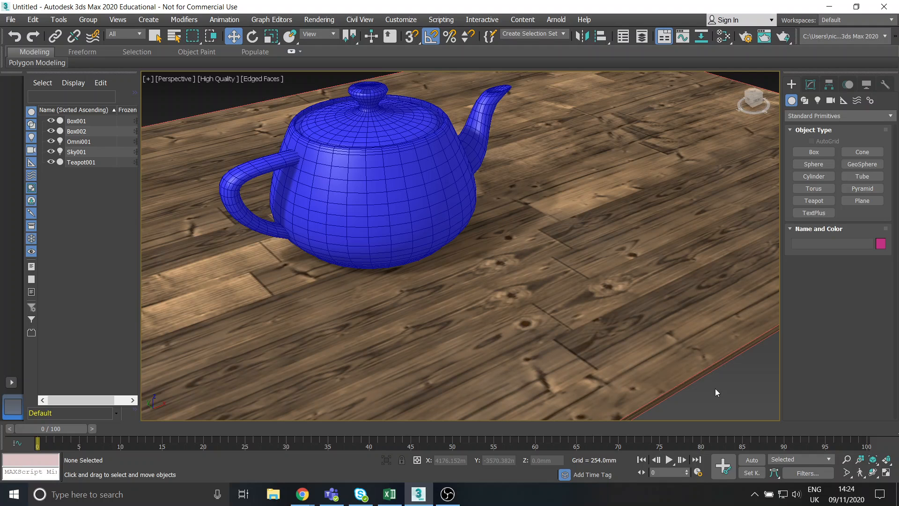
Step: Delete the mossy brick cube beside the wooden floor
{"action": "scroll", "coordinate": [589, 276], "scroll_direction": "down", "scroll_amount": 3}
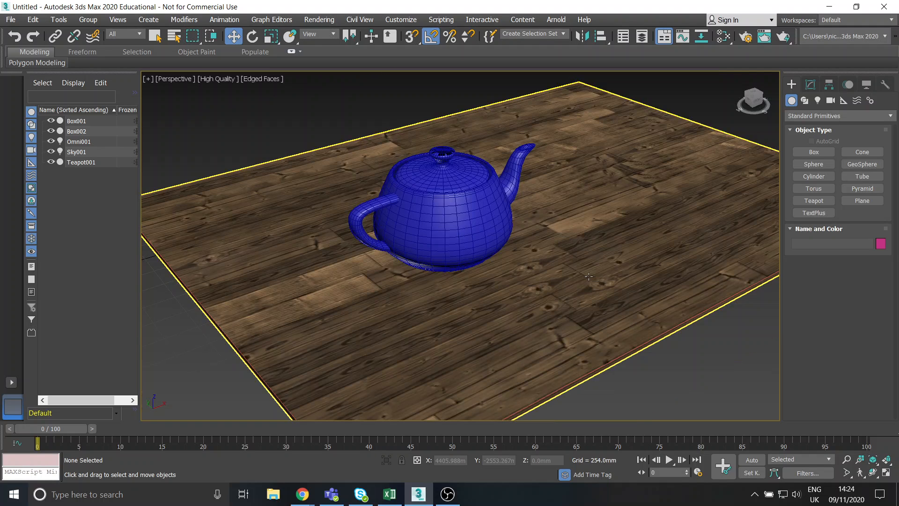
{"action": "scroll", "coordinate": [589, 276], "scroll_direction": "down", "scroll_amount": 4}
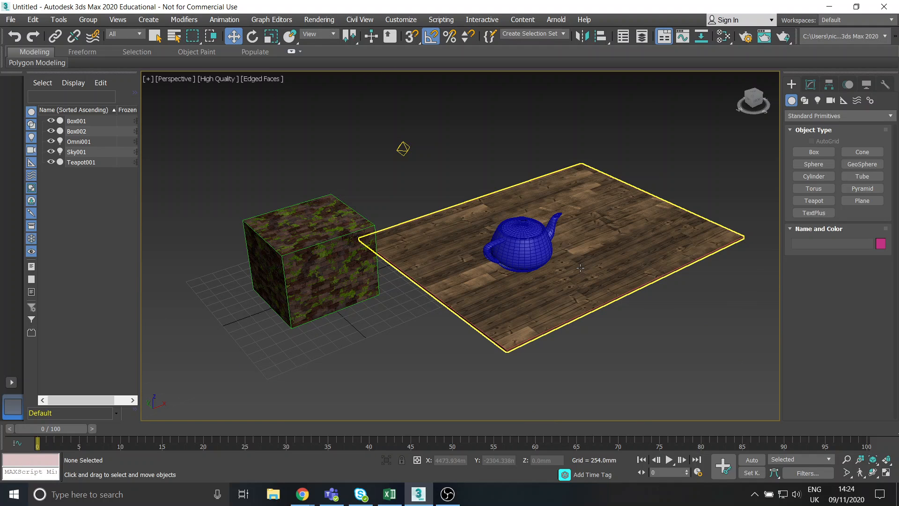
{"action": "scroll", "coordinate": [580, 268], "scroll_direction": "up", "scroll_amount": 3}
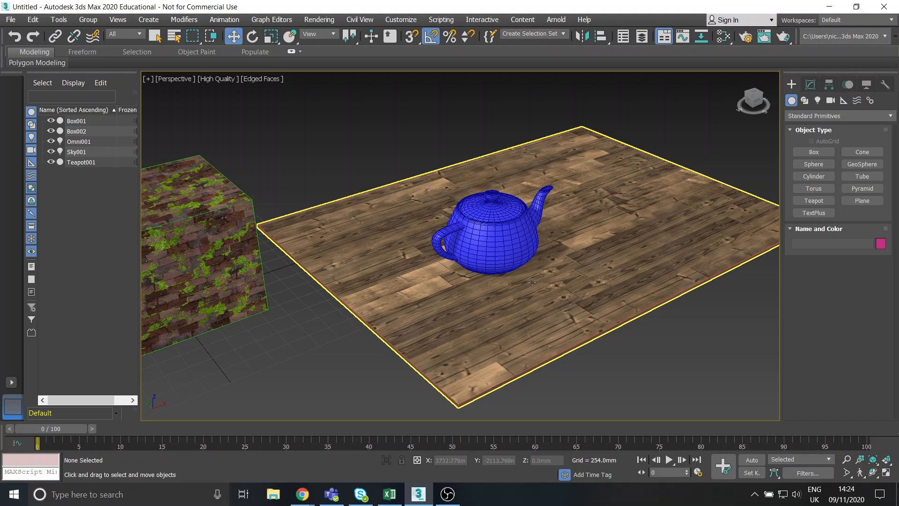
{"action": "middle_click_drag", "start_coordinate": [540, 283], "coordinate": [531, 278]}
{"action": "middle_click_drag", "start_coordinate": [486, 254], "coordinate": [503, 249]}
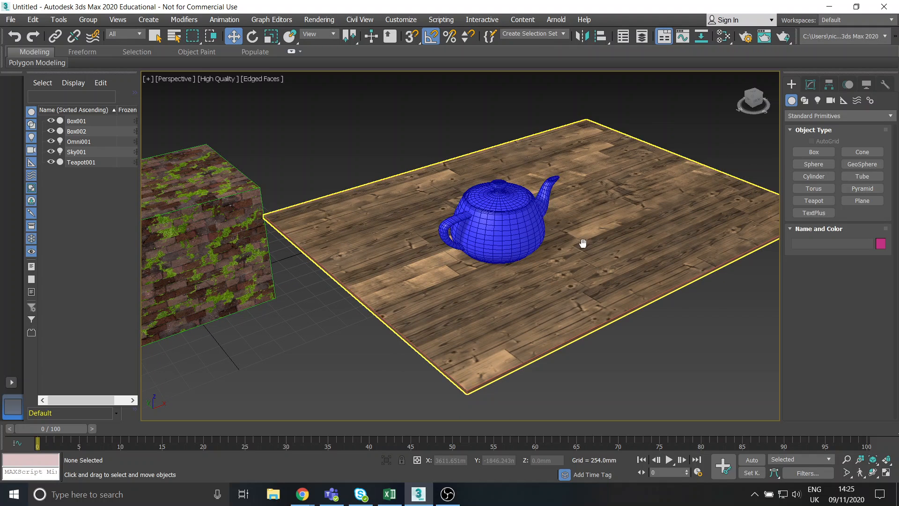
{"action": "middle_click_drag", "start_coordinate": [582, 243], "coordinate": [693, 206]}
{"action": "left_click", "coordinate": [274, 220]}
{"action": "key", "text": "Delete"}
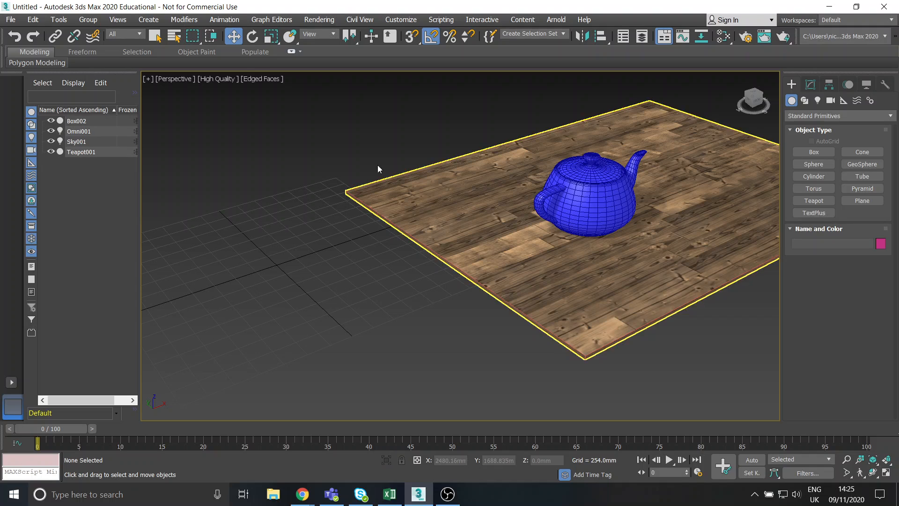
Step: Select the floor and teapot together and move them towards the centre of the grid
{"action": "left_click_drag", "start_coordinate": [370, 142], "coordinate": [617, 274]}
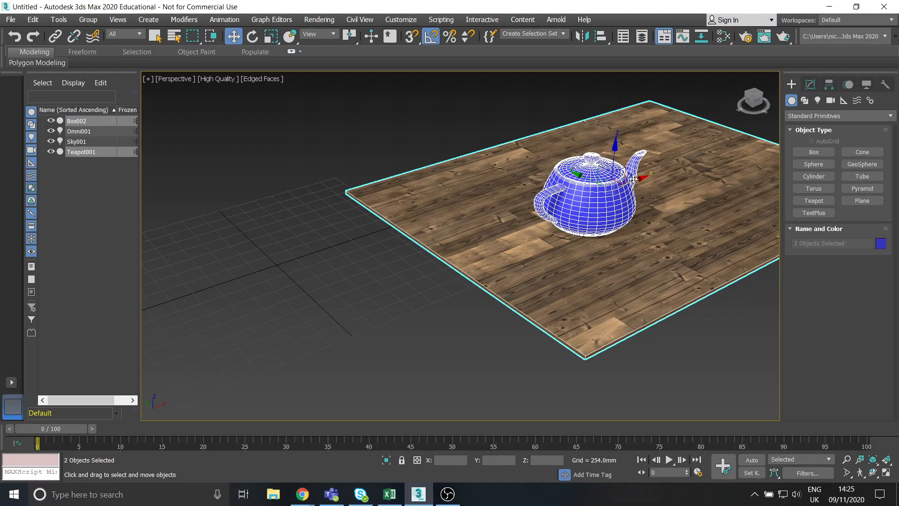
{"action": "left_click_drag", "start_coordinate": [633, 179], "coordinate": [393, 265]}
{"action": "middle_click_drag", "start_coordinate": [505, 260], "coordinate": [613, 286]}
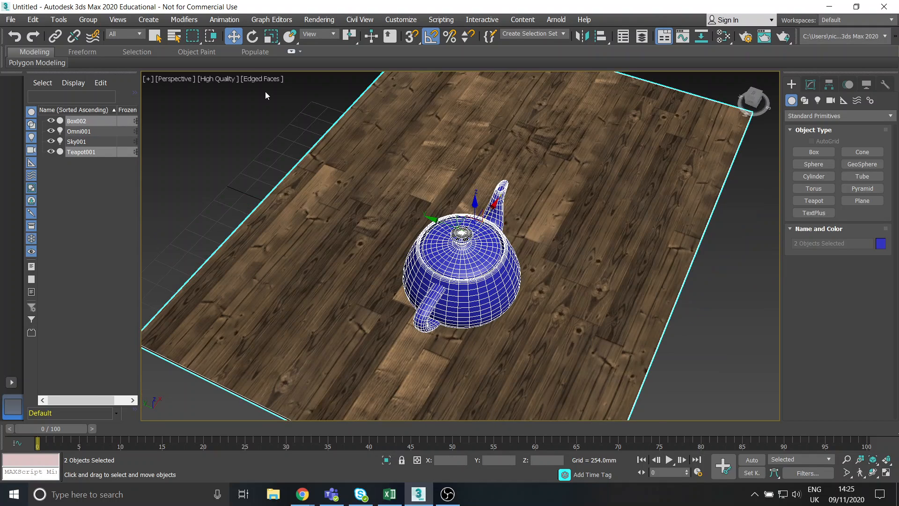
Step: Set the viewport shading quality back to Standard
{"action": "left_click", "coordinate": [218, 79]}
{"action": "left_click", "coordinate": [239, 114]}
{"action": "middle_click_drag", "start_coordinate": [369, 223], "coordinate": [432, 226], "text": "alt"}
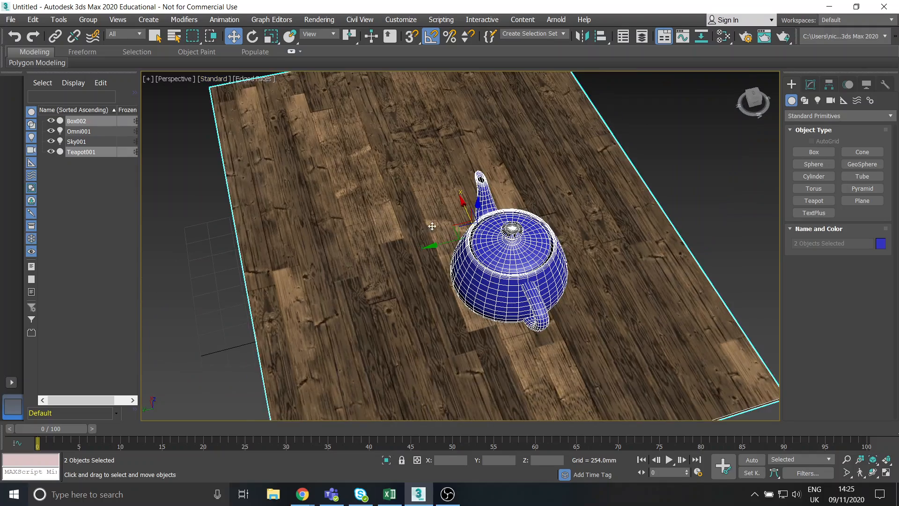
Step: Move the floor and teapot together along the Y axis over the grid centre and clear the selection
{"action": "left_click_drag", "start_coordinate": [439, 242], "coordinate": [250, 289]}
{"action": "middle_click_drag", "start_coordinate": [255, 286], "coordinate": [457, 223], "text": "alt"}
{"action": "scroll", "coordinate": [482, 235], "scroll_direction": "down", "scroll_amount": 3}
{"action": "middle_click_drag", "start_coordinate": [456, 223], "coordinate": [481, 205]}
{"action": "left_click", "coordinate": [586, 164]}
{"action": "scroll", "coordinate": [467, 248], "scroll_direction": "up", "scroll_amount": 3}
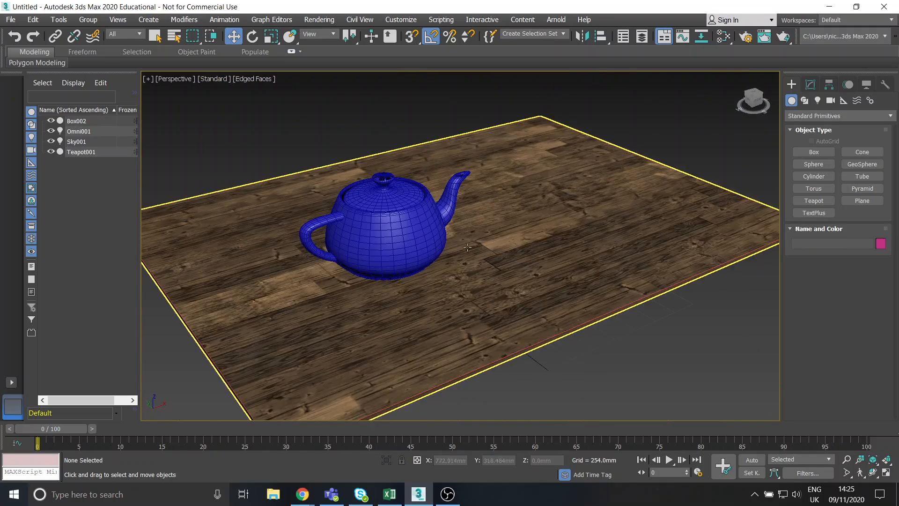
Step: Select the teapot and frame it closely on the wooden floor
{"action": "scroll", "coordinate": [468, 247], "scroll_direction": "up", "scroll_amount": 2}
{"action": "left_click", "coordinate": [394, 253]}
{"action": "middle_click_drag", "start_coordinate": [397, 221], "coordinate": [427, 218]}
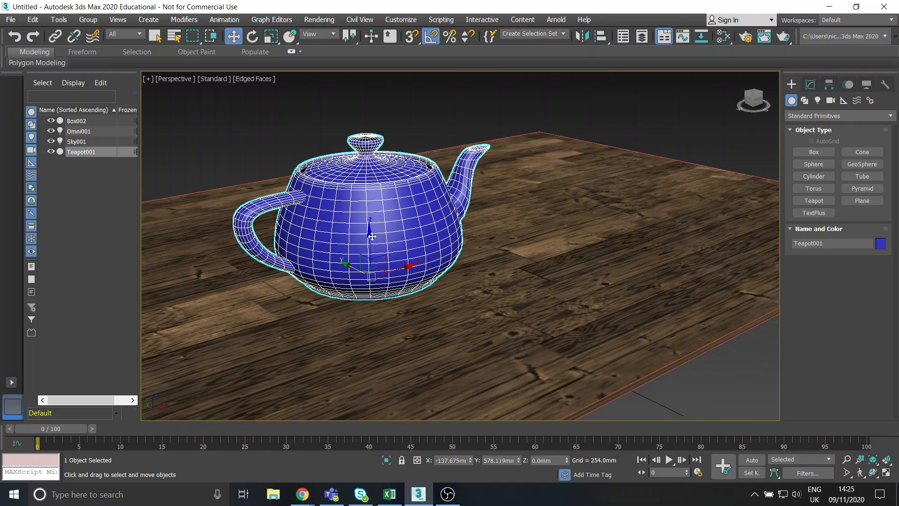
{"action": "middle_click_drag", "start_coordinate": [372, 236], "coordinate": [393, 235], "text": "alt"}
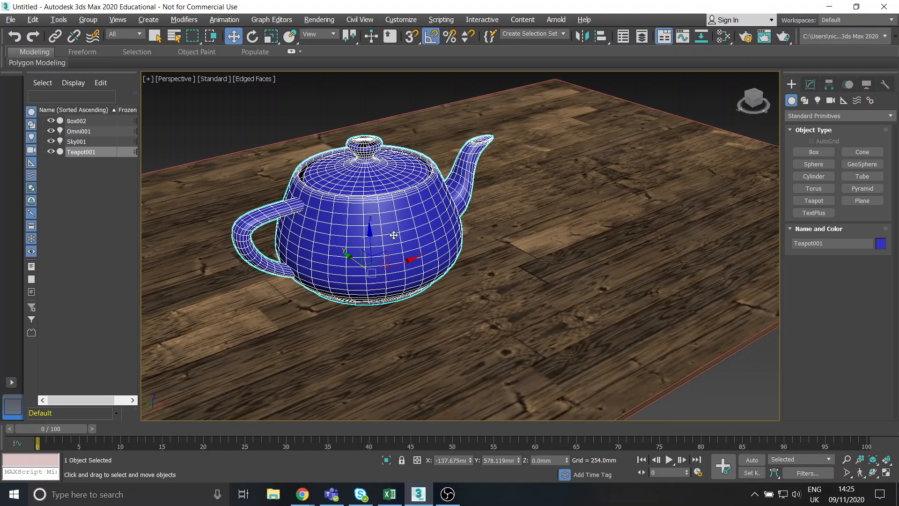
Step: Clear the selection and add a new Standard material below the wood floor material in the Slate Material Editor
{"action": "left_click", "coordinate": [296, 117]}
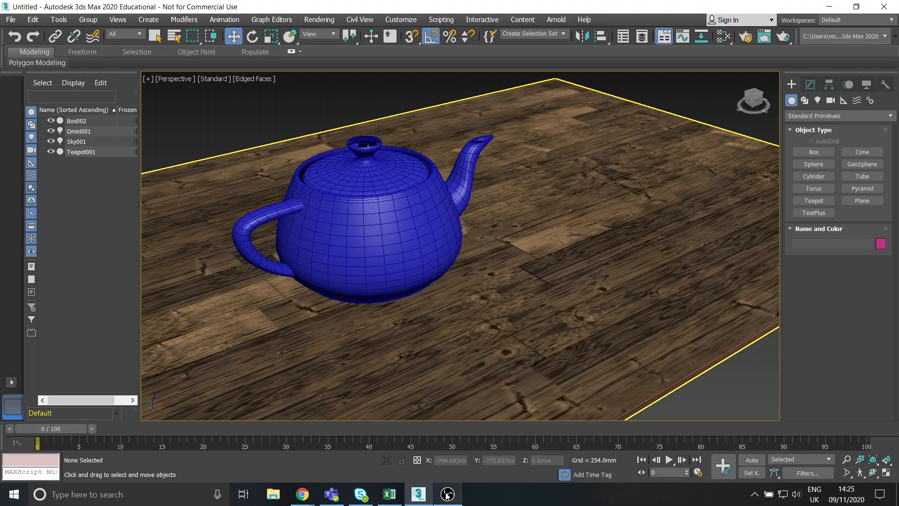
{"action": "left_click", "coordinate": [723, 38]}
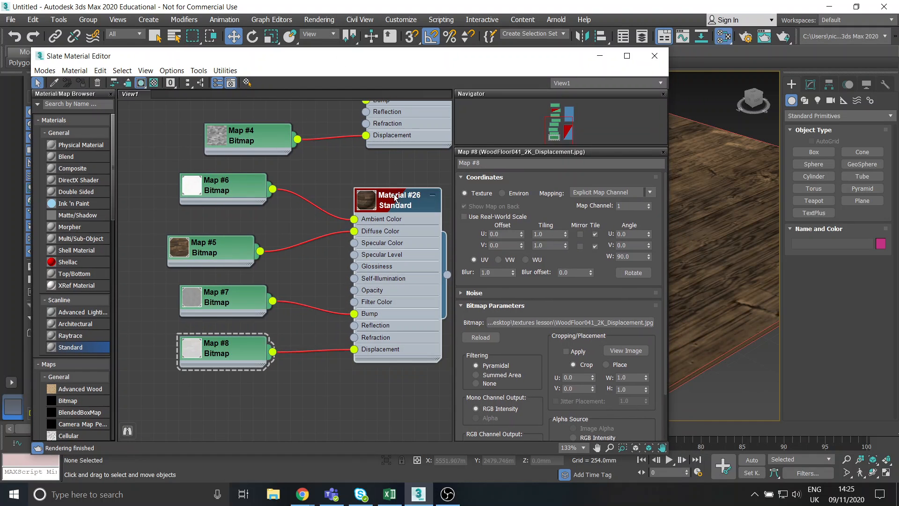
{"action": "middle_click_drag", "start_coordinate": [387, 406], "coordinate": [352, 312]}
{"action": "scroll", "coordinate": [352, 311], "scroll_direction": "down", "scroll_amount": 3}
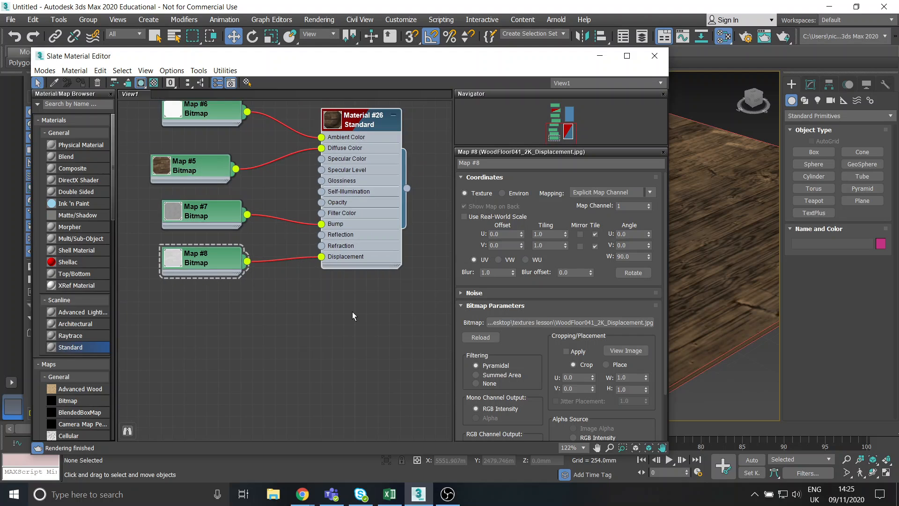
{"action": "middle_click_drag", "start_coordinate": [369, 360], "coordinate": [337, 279]}
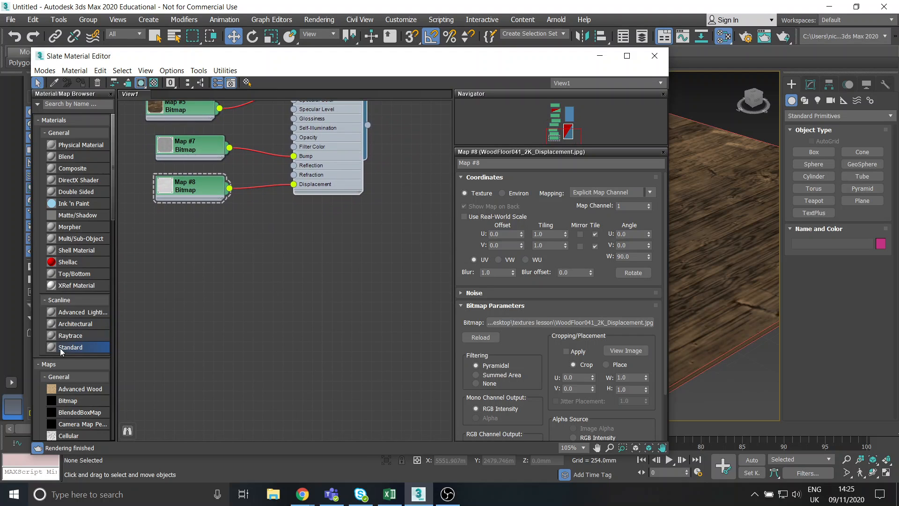
{"action": "left_click_drag", "start_coordinate": [295, 286], "coordinate": [329, 228]}
{"action": "scroll", "coordinate": [322, 268], "scroll_direction": "up", "scroll_amount": 5}
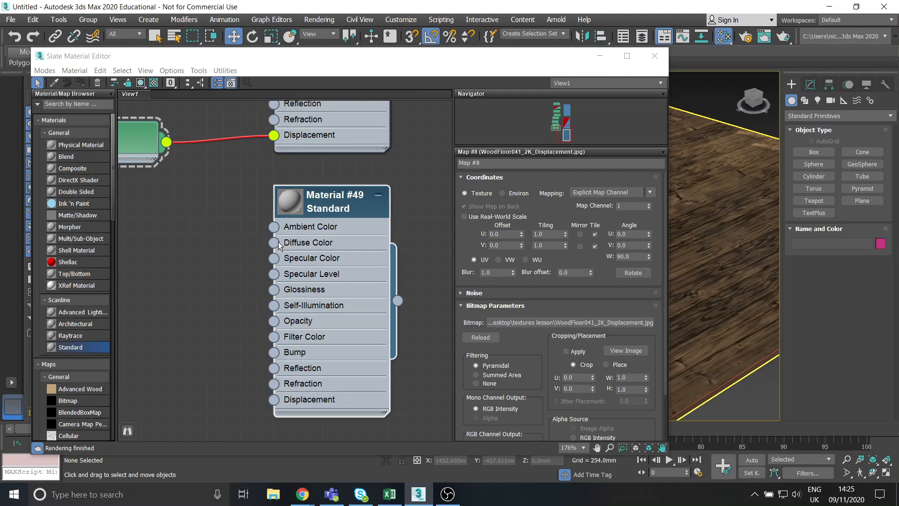
Step: Set the new Standard material's diffuse color to a dark blue with RGB 0, 18, 68
{"action": "double_click", "coordinate": [324, 213]}
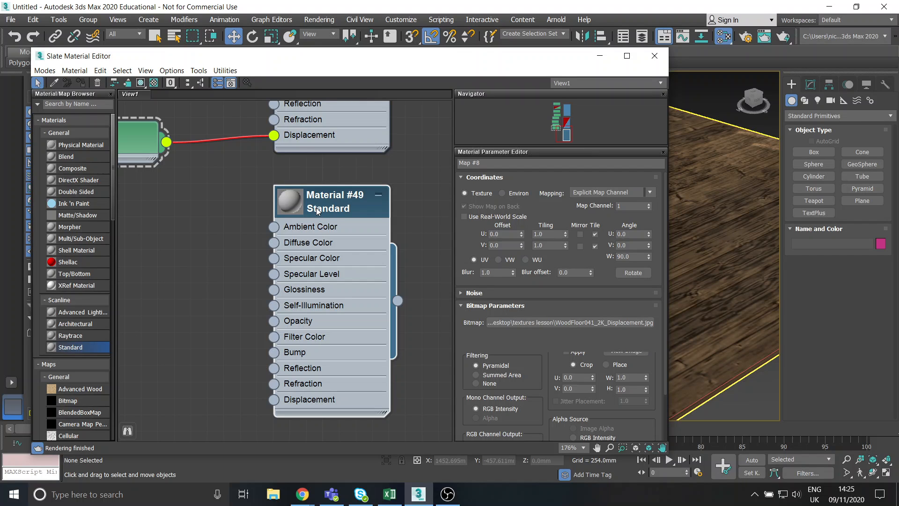
{"action": "middle_click_drag", "start_coordinate": [204, 231], "coordinate": [187, 224]}
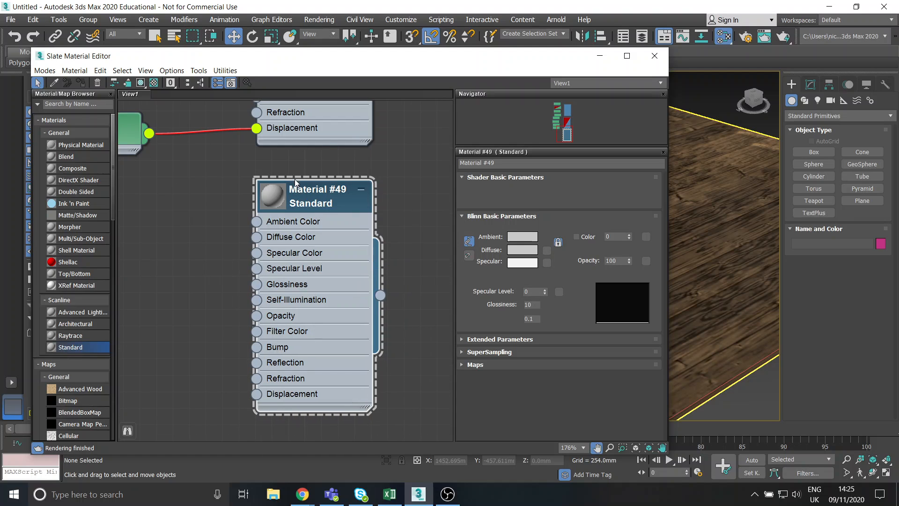
{"action": "left_click", "coordinate": [522, 251]}
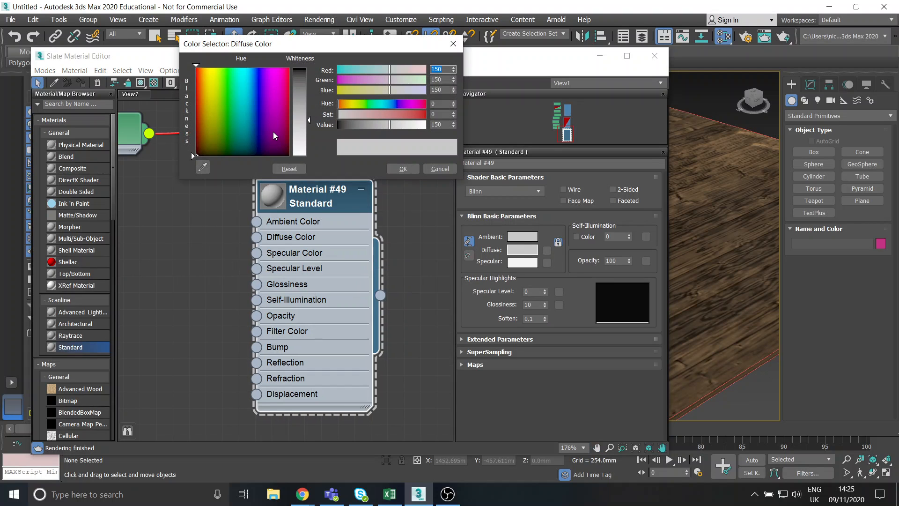
{"action": "mouse_move", "coordinate": [233, 116]}
{"action": "left_mouse_down"}
{"action": "mouse_move", "coordinate": [260, 122]}
{"action": "mouse_move", "coordinate": [255, 128]}
{"action": "mouse_move", "coordinate": [296, 92]}
{"action": "mouse_move", "coordinate": [296, 66]}
{"action": "left_mouse_up"}
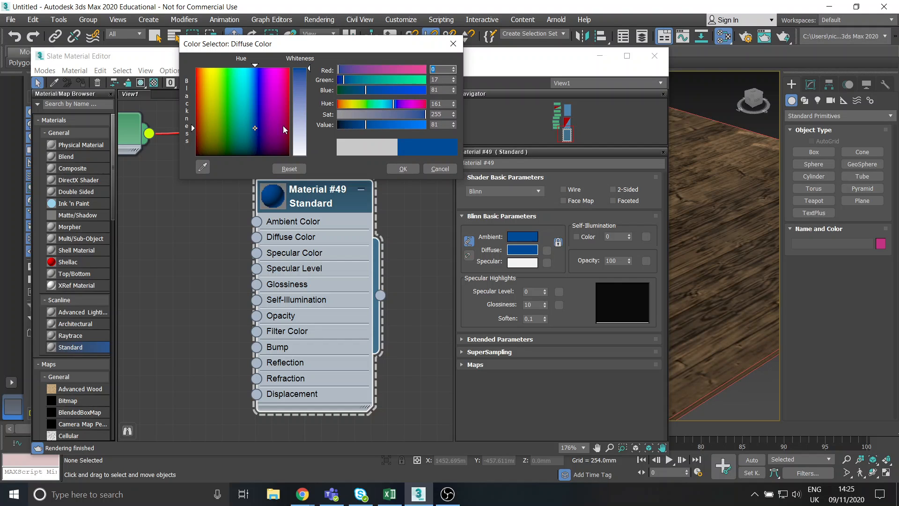
{"action": "left_click_drag", "start_coordinate": [255, 127], "coordinate": [254, 133]}
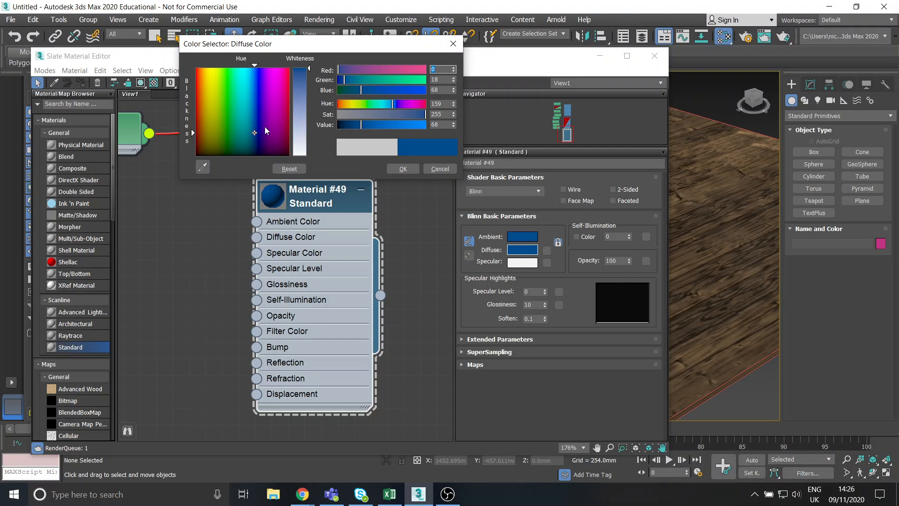
{"action": "left_click", "coordinate": [403, 168]}
{"action": "middle_click_drag", "start_coordinate": [187, 228], "coordinate": [240, 209]}
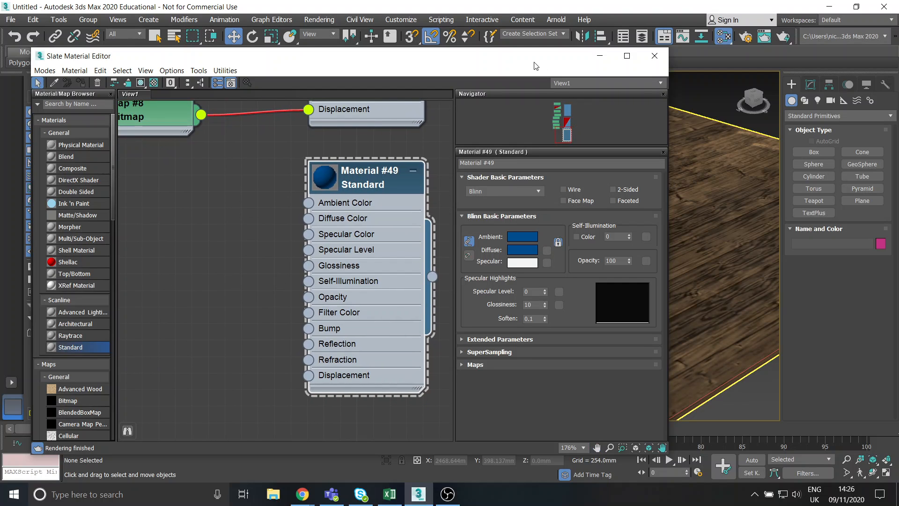
Step: Select the teapot in the viewport and assign the blue material to it
{"action": "left_click_drag", "start_coordinate": [531, 65], "coordinate": [257, 73]}
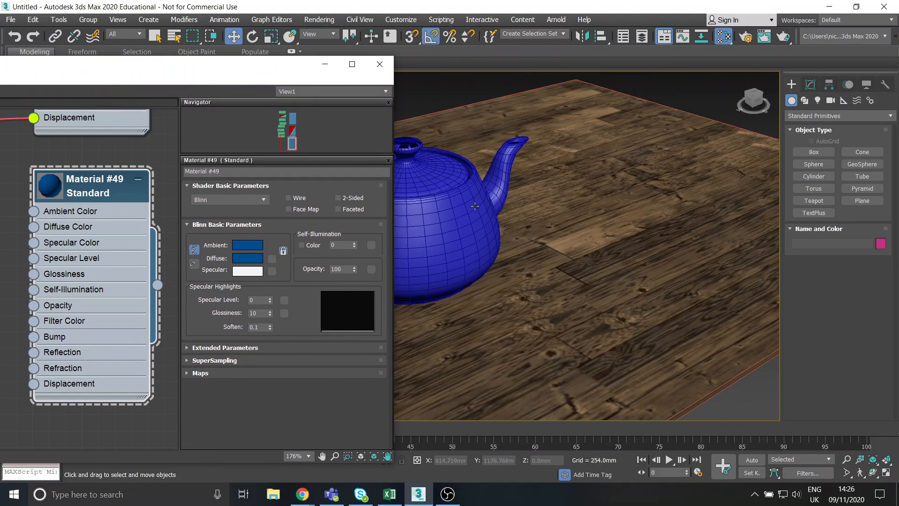
{"action": "left_click", "coordinate": [460, 208]}
{"action": "left_click_drag", "start_coordinate": [172, 72], "coordinate": [481, 71]}
{"action": "left_click", "coordinate": [115, 91]}
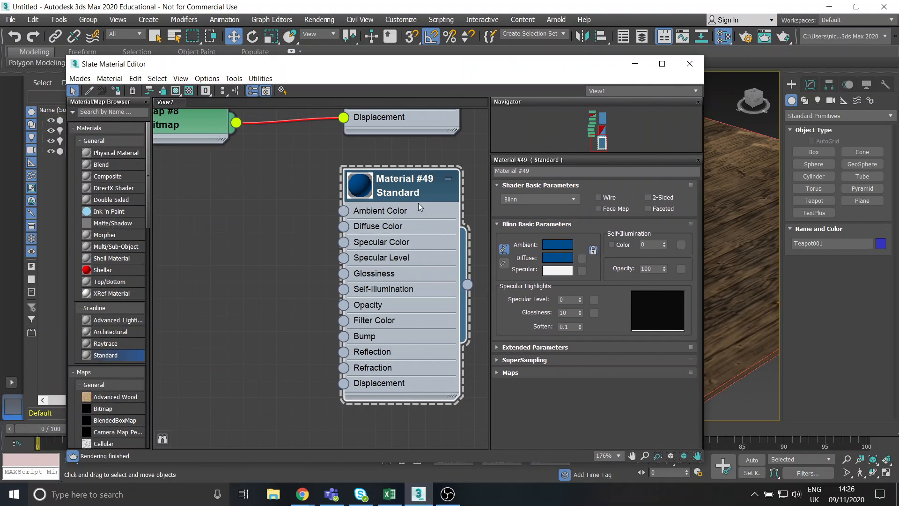
{"action": "left_click_drag", "start_coordinate": [394, 73], "coordinate": [316, 51]}
Step: Set the blue material's Specular Level to 84 and Glossiness to 35
{"action": "left_click", "coordinate": [428, 356]}
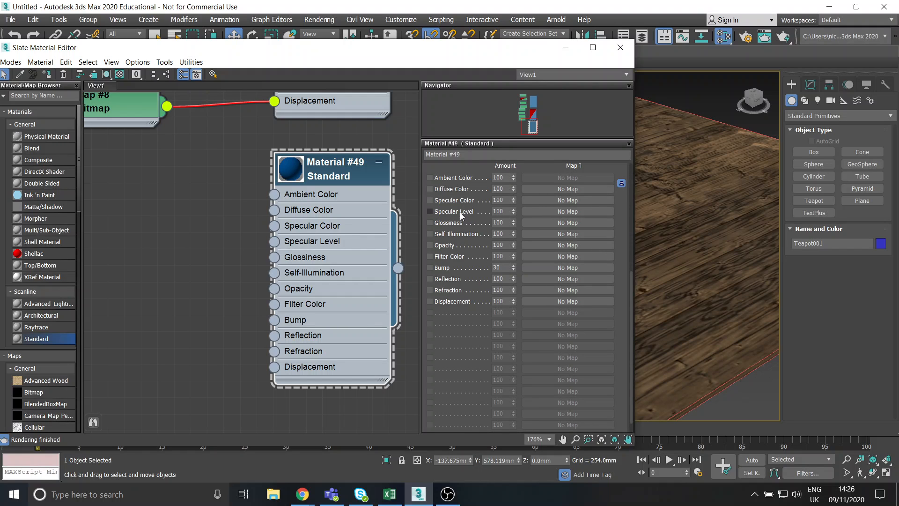
{"action": "scroll", "coordinate": [520, 262], "scroll_direction": "up", "scroll_amount": 5}
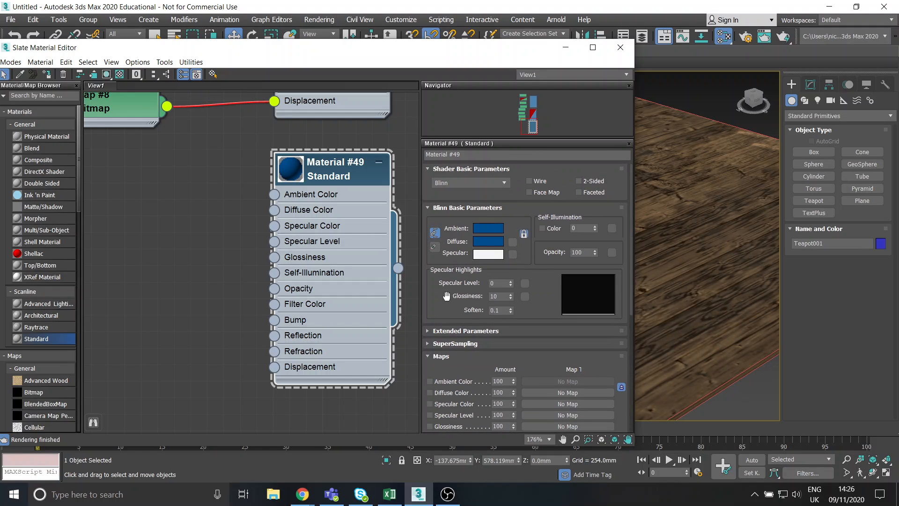
{"action": "scroll", "coordinate": [445, 302], "scroll_direction": "down", "scroll_amount": 1}
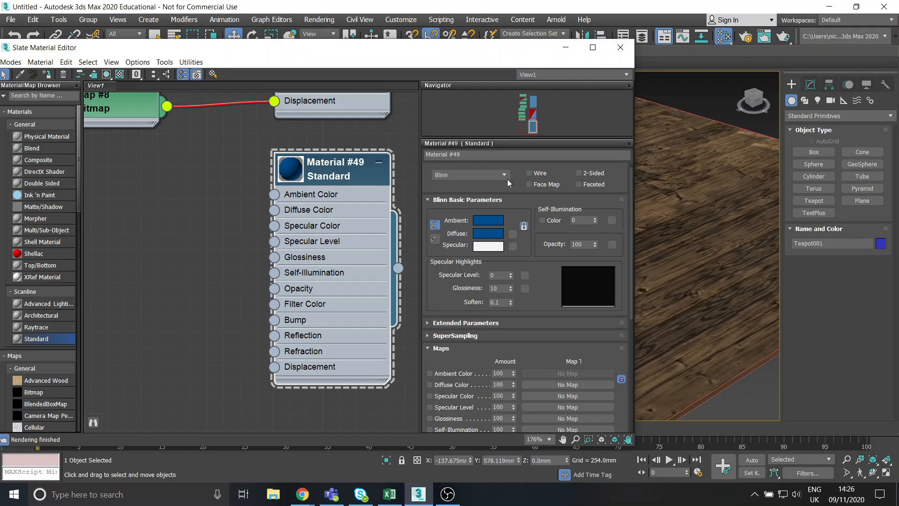
{"action": "left_click_drag", "start_coordinate": [510, 277], "coordinate": [516, 243]}
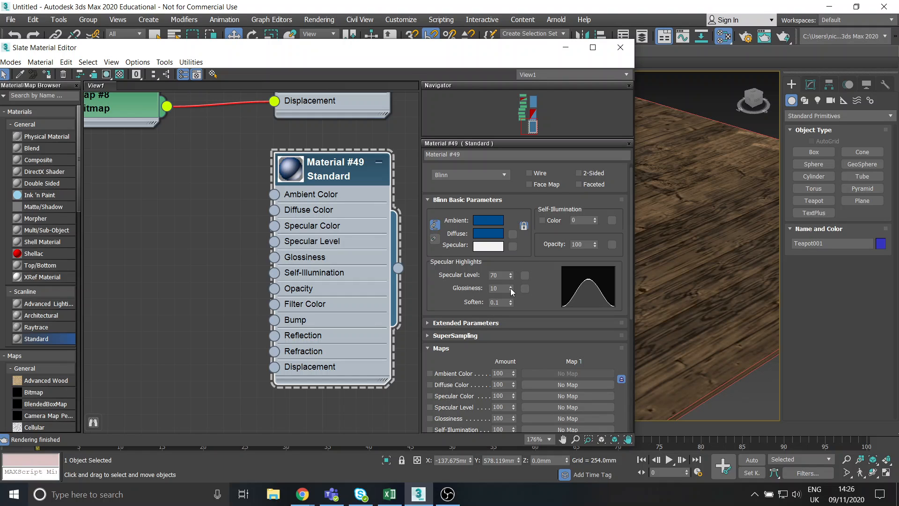
{"action": "left_click_drag", "start_coordinate": [512, 291], "coordinate": [511, 279]}
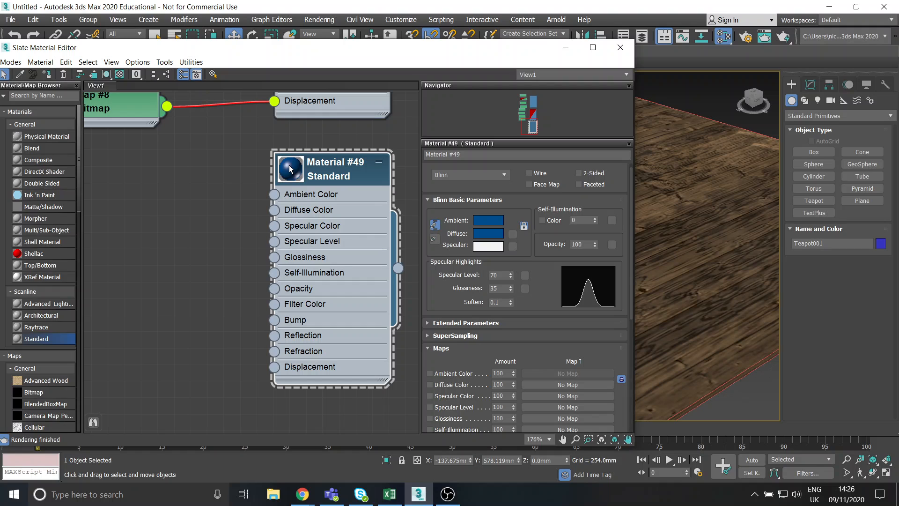
{"action": "mouse_move", "coordinate": [510, 289]}
{"action": "left_mouse_down"}
{"action": "mouse_move", "coordinate": [510, 302]}
{"action": "mouse_move", "coordinate": [510, 280]}
{"action": "mouse_move", "coordinate": [510, 302]}
{"action": "left_mouse_up"}
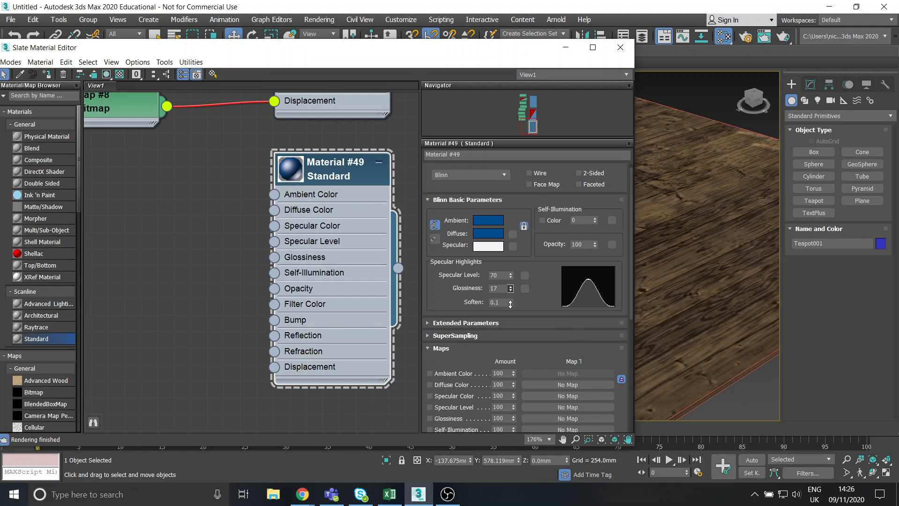
{"action": "left_click_drag", "start_coordinate": [511, 287], "coordinate": [541, 280]}
Step: Turn off Edged Faces in the viewport and deselect the teapot to view its shiny surface up close
{"action": "left_click_drag", "start_coordinate": [520, 55], "coordinate": [486, 385]}
{"action": "left_click", "coordinate": [263, 80]}
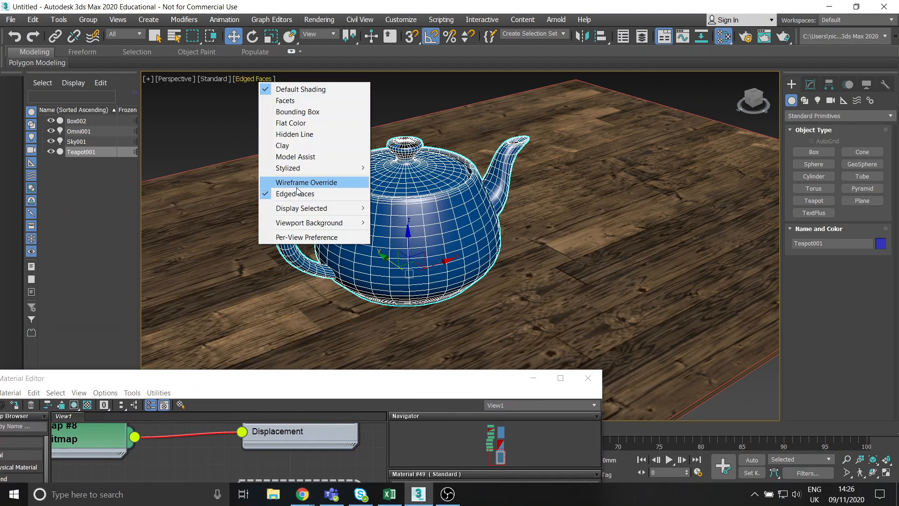
{"action": "left_click", "coordinate": [309, 193]}
{"action": "left_click", "coordinate": [305, 127]}
{"action": "scroll", "coordinate": [417, 223], "scroll_direction": "up", "scroll_amount": 1}
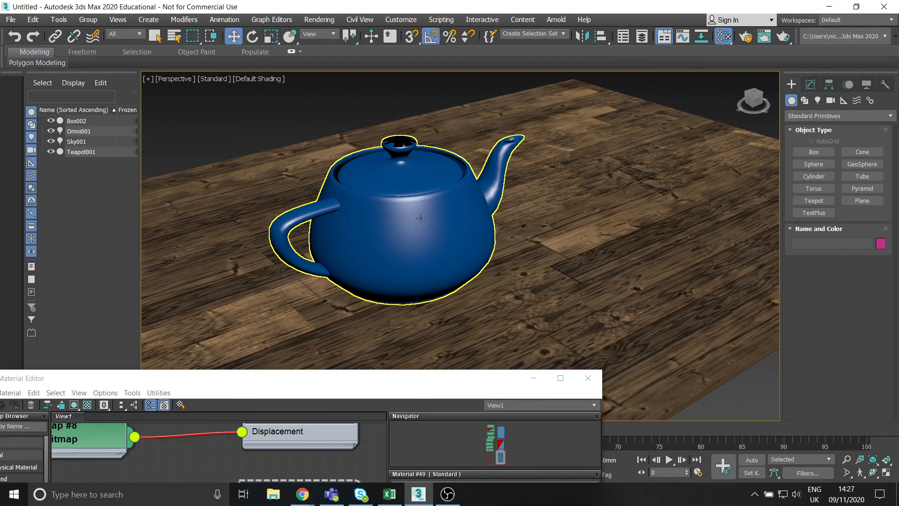
{"action": "scroll", "coordinate": [424, 244], "scroll_direction": "up", "scroll_amount": 3}
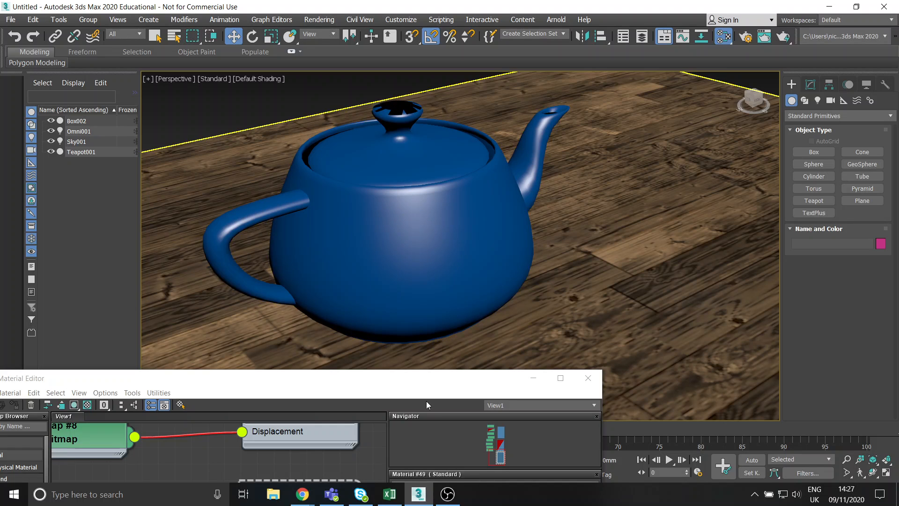
Step: Enable 2-Sided for the blue material and inspect the teapot's lid knob
{"action": "mouse_move", "coordinate": [432, 373]}
{"action": "left_mouse_down"}
{"action": "mouse_move", "coordinate": [496, 201]}
{"action": "mouse_move", "coordinate": [506, 87]}
{"action": "left_mouse_up"}
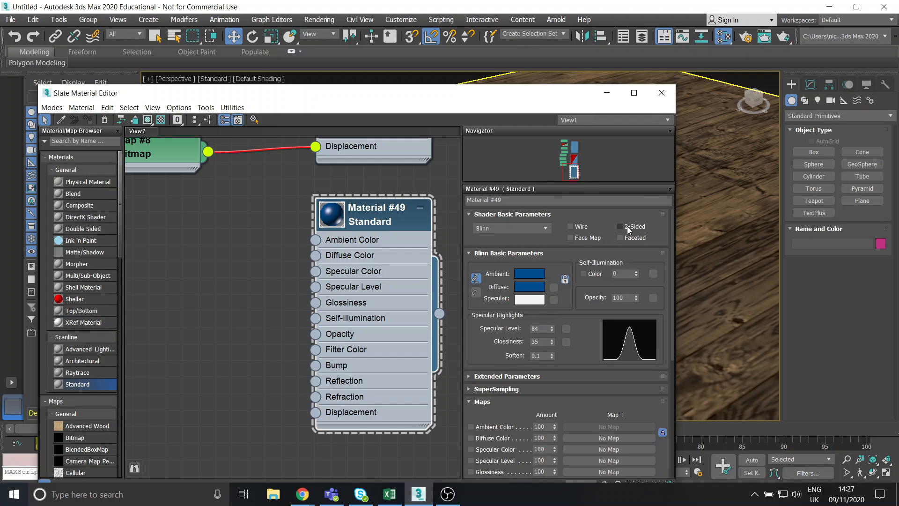
{"action": "left_click_drag", "start_coordinate": [536, 105], "coordinate": [527, 402]}
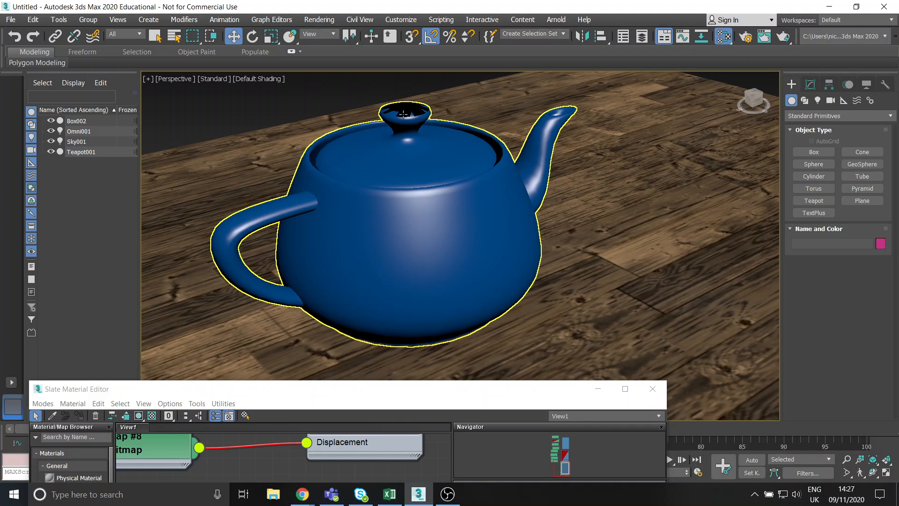
{"action": "scroll", "coordinate": [403, 115], "scroll_direction": "up", "scroll_amount": 10}
{"action": "scroll", "coordinate": [439, 164], "scroll_direction": "down", "scroll_amount": 10}
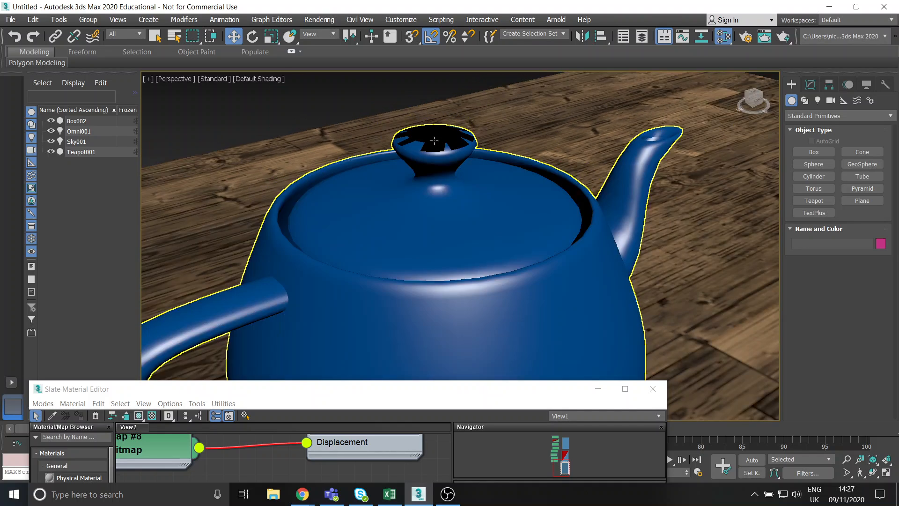
{"action": "scroll", "coordinate": [456, 185], "scroll_direction": "up", "scroll_amount": 3}
{"action": "middle_click_drag", "start_coordinate": [494, 250], "coordinate": [481, 238]}
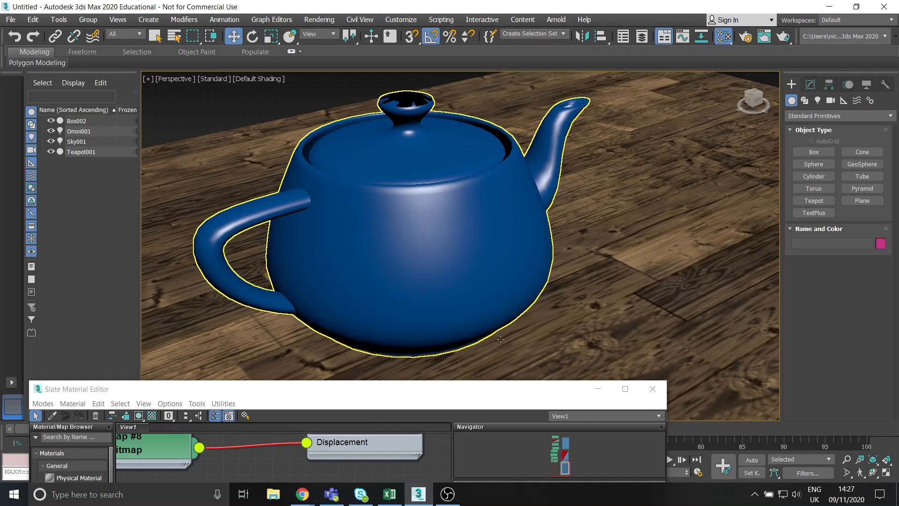
Step: Compare the blue material's shader settings and Maps list with the teapot's appearance from several distances and angles
{"action": "left_click_drag", "start_coordinate": [509, 390], "coordinate": [540, 73]}
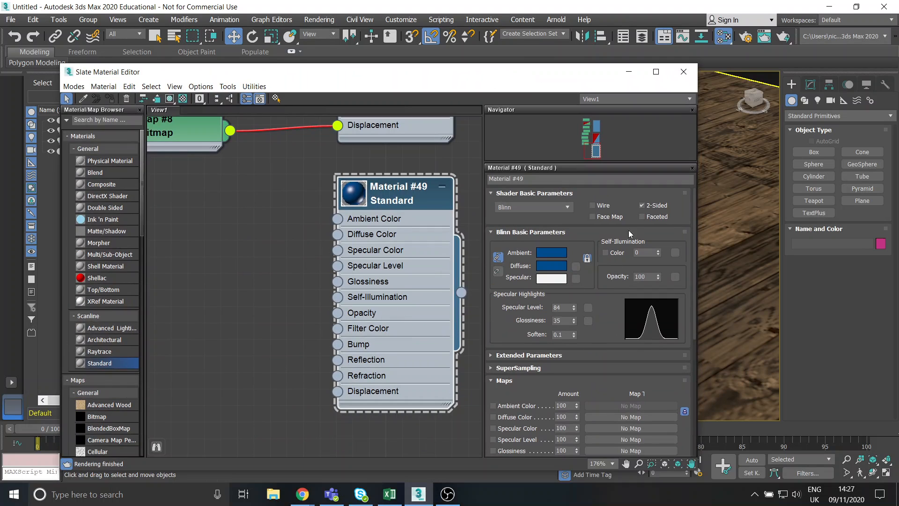
{"action": "mouse_move", "coordinate": [600, 278]}
{"action": "left_mouse_down"}
{"action": "mouse_move", "coordinate": [596, 210]}
{"action": "mouse_move", "coordinate": [611, 276]}
{"action": "left_mouse_up"}
{"action": "left_click_drag", "start_coordinate": [552, 74], "coordinate": [532, 373]}
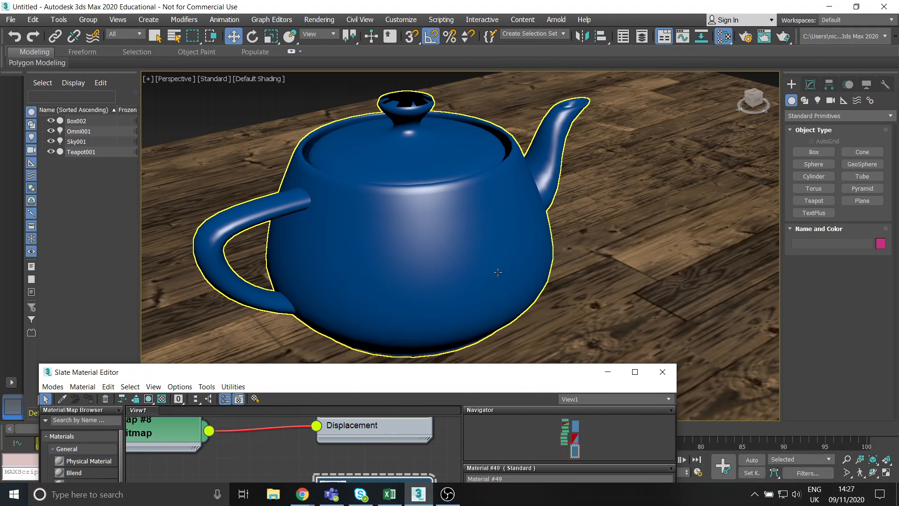
{"action": "left_click_drag", "start_coordinate": [504, 372], "coordinate": [509, 53]}
{"action": "scroll", "coordinate": [582, 318], "scroll_direction": "down", "scroll_amount": 5}
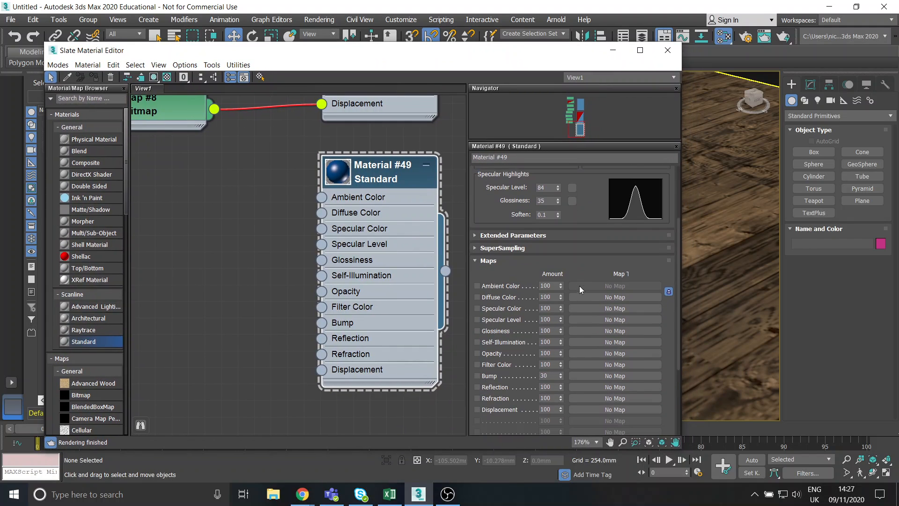
{"action": "left_click", "coordinate": [613, 51]}
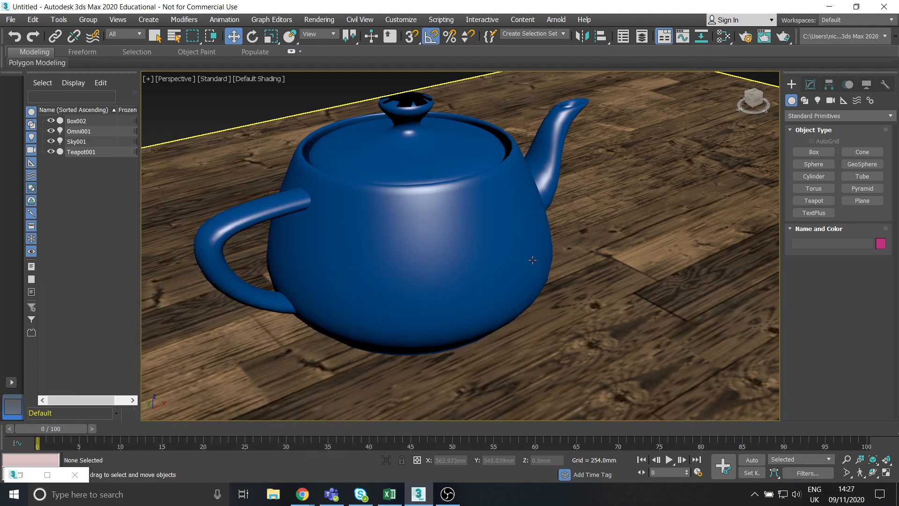
{"action": "scroll", "coordinate": [590, 257], "scroll_direction": "down", "scroll_amount": 3}
{"action": "scroll", "coordinate": [585, 255], "scroll_direction": "up", "scroll_amount": 4}
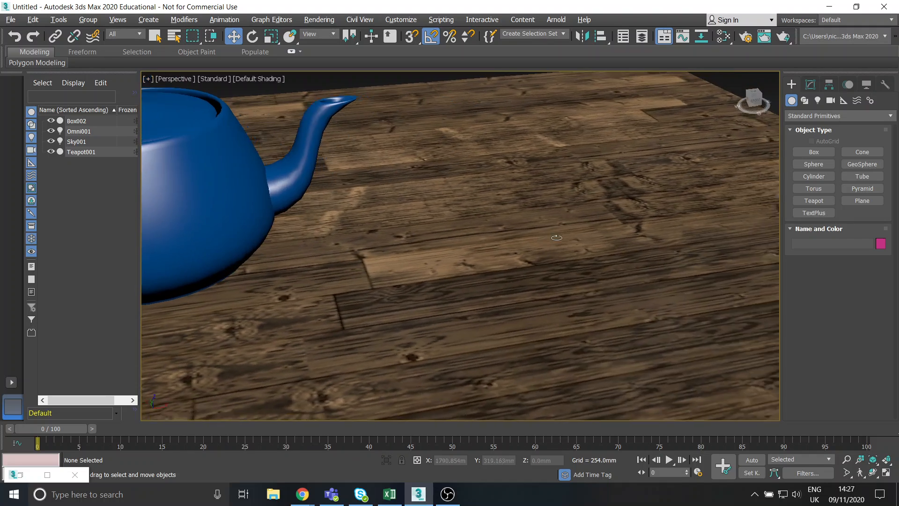
{"action": "scroll", "coordinate": [562, 249], "scroll_direction": "down", "scroll_amount": 6}
{"action": "scroll", "coordinate": [522, 239], "scroll_direction": "up", "scroll_amount": 3}
{"action": "middle_click_drag", "start_coordinate": [523, 240], "coordinate": [518, 200], "text": "alt"}
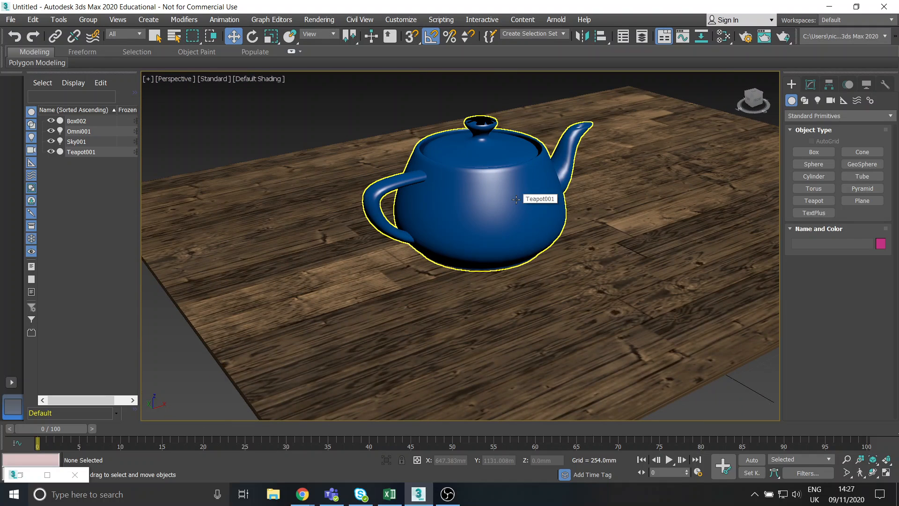
Step: Reopen the Slate Material Editor to check the blue material's maps, and examine the teapot and floor from a lower angle
{"action": "left_click", "coordinate": [723, 37]}
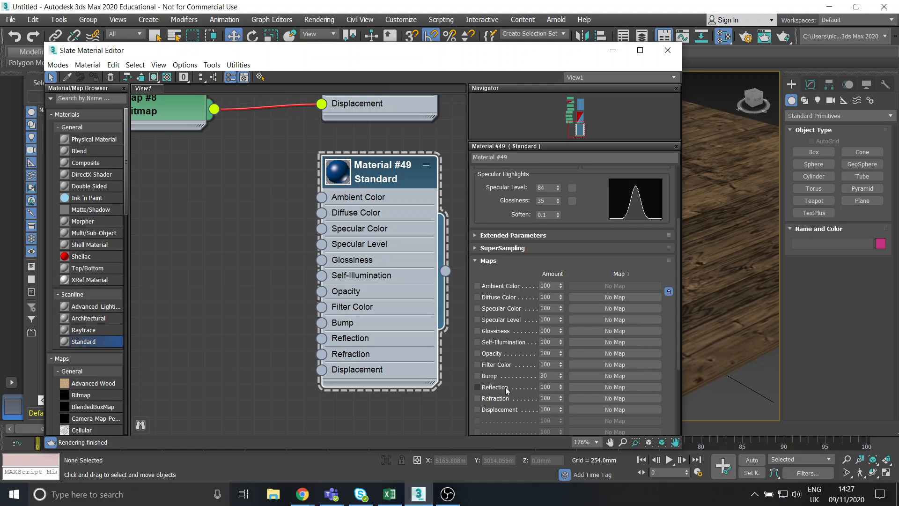
{"action": "left_click_drag", "start_coordinate": [575, 53], "coordinate": [534, 421]}
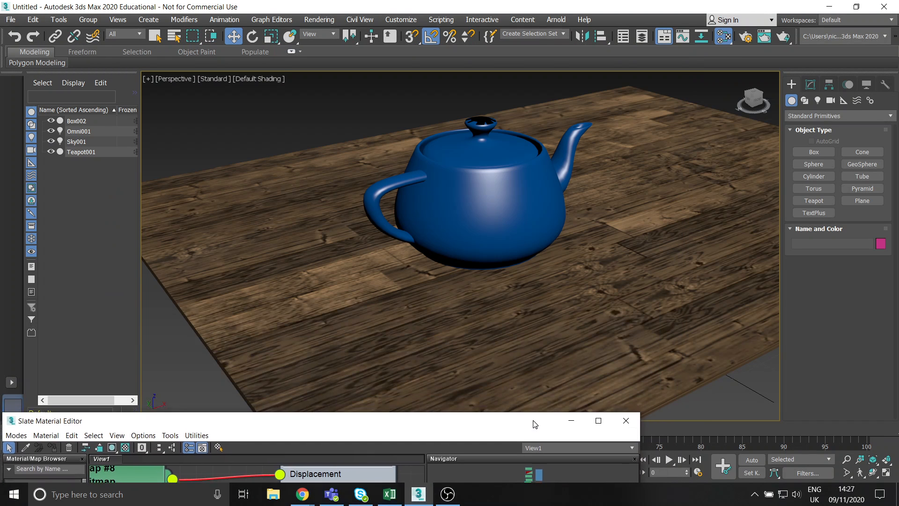
{"action": "scroll", "coordinate": [430, 229], "scroll_direction": "up", "scroll_amount": 3}
{"action": "scroll", "coordinate": [431, 229], "scroll_direction": "down", "scroll_amount": 8}
{"action": "mouse_move", "coordinate": [430, 229]}
{"action": "middle_mouse_down", "text": "alt"}
{"action": "mouse_move", "coordinate": [492, 262]}
{"action": "mouse_move", "coordinate": [608, 227]}
{"action": "mouse_move", "coordinate": [598, 180]}
{"action": "mouse_move", "coordinate": [503, 206]}
{"action": "mouse_move", "coordinate": [528, 312]}
{"action": "mouse_move", "coordinate": [518, 313]}
{"action": "mouse_move", "coordinate": [475, 303]}
{"action": "mouse_move", "coordinate": [438, 239]}
{"action": "middle_mouse_up", "text": "alt"}
{"action": "scroll", "coordinate": [528, 312], "scroll_direction": "up", "scroll_amount": 3}
{"action": "scroll", "coordinate": [529, 312], "scroll_direction": "down", "scroll_amount": 2}
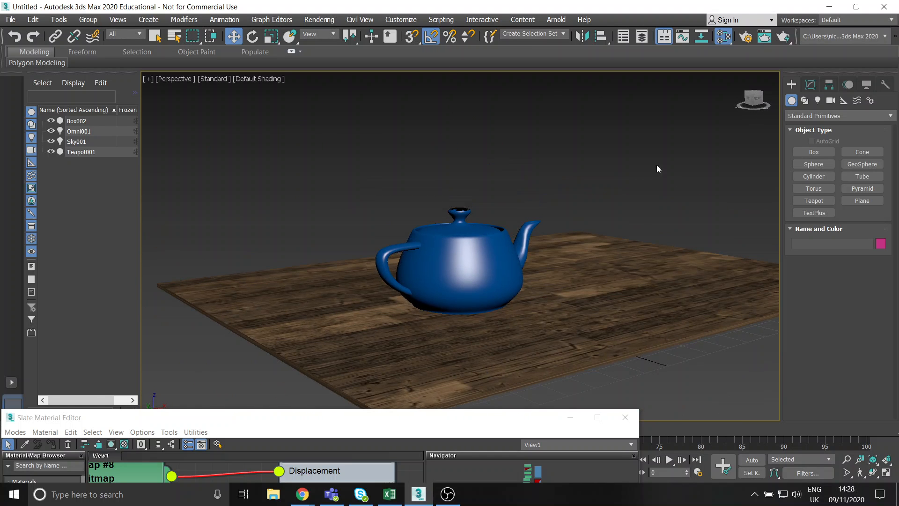
Step: Move the Slate Material Editor window up so the blue material's node and map settings are fully in view
{"action": "middle_click_drag", "start_coordinate": [542, 187], "coordinate": [521, 213], "text": "alt"}
{"action": "scroll", "coordinate": [488, 239], "scroll_direction": "up", "scroll_amount": 5}
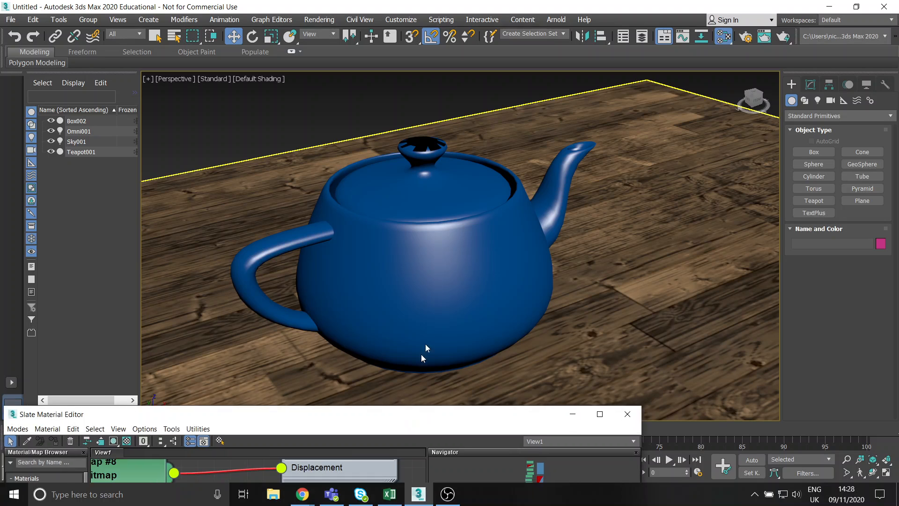
{"action": "left_click_drag", "start_coordinate": [400, 417], "coordinate": [480, 64]}
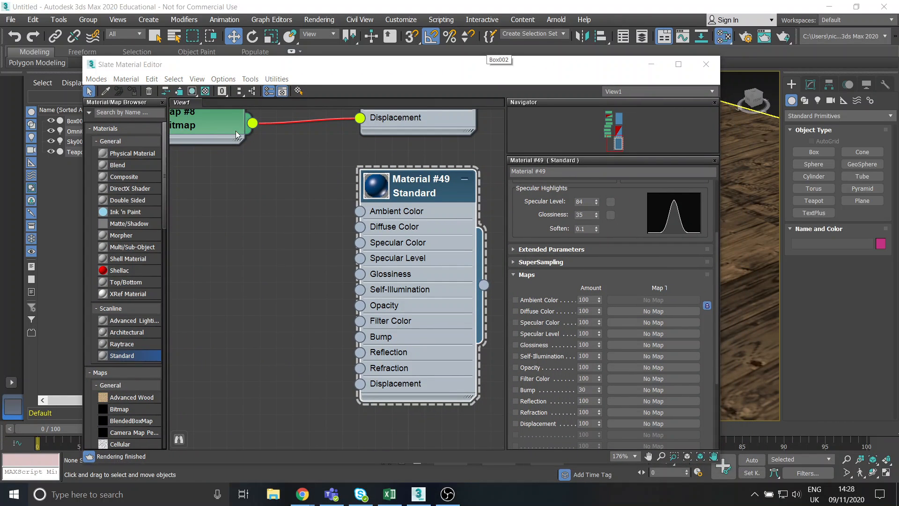
Step: Switch to File Explorer and select the hdri image in the textures lesson folder on the Desktop
{"action": "left_click", "coordinate": [273, 494]}
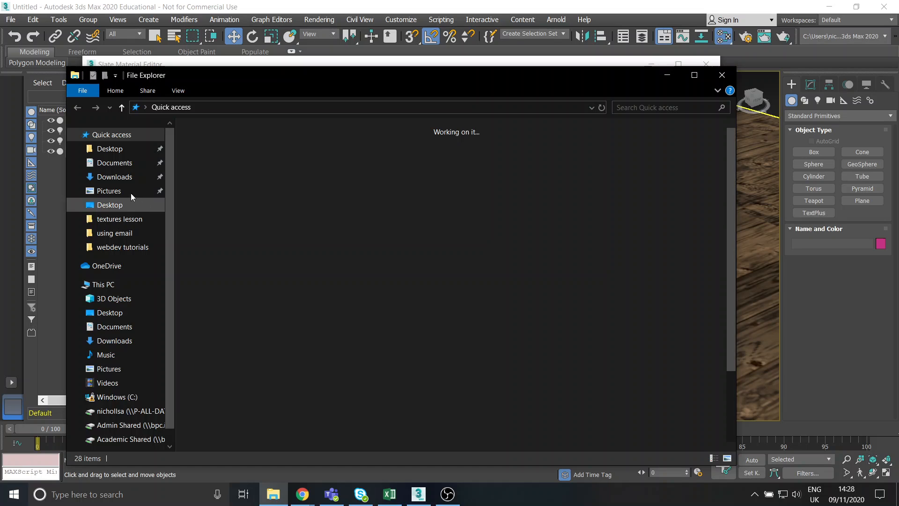
{"action": "left_click", "coordinate": [110, 149]}
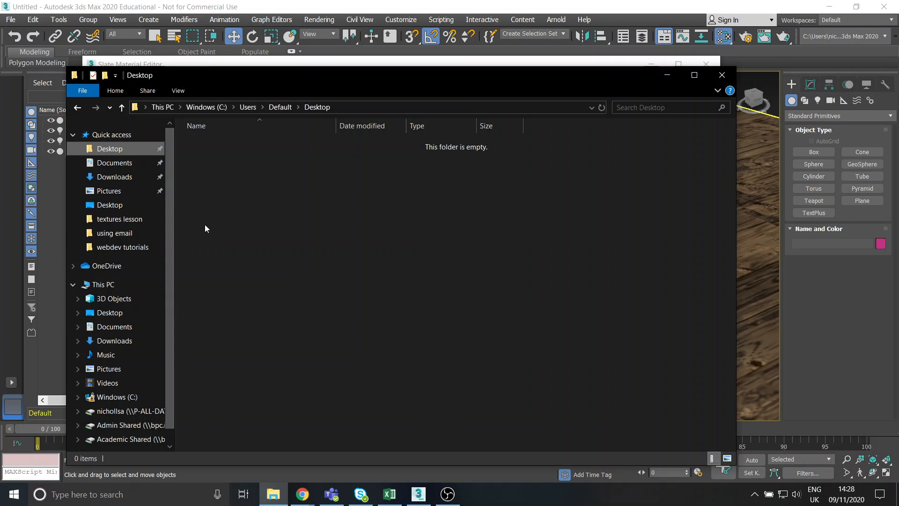
{"action": "left_click", "coordinate": [118, 281]}
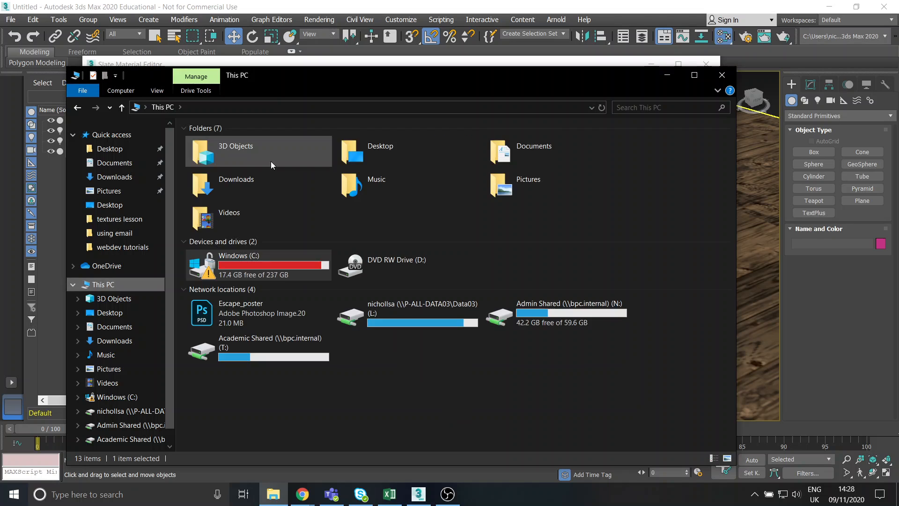
{"action": "double_click", "coordinate": [346, 148]}
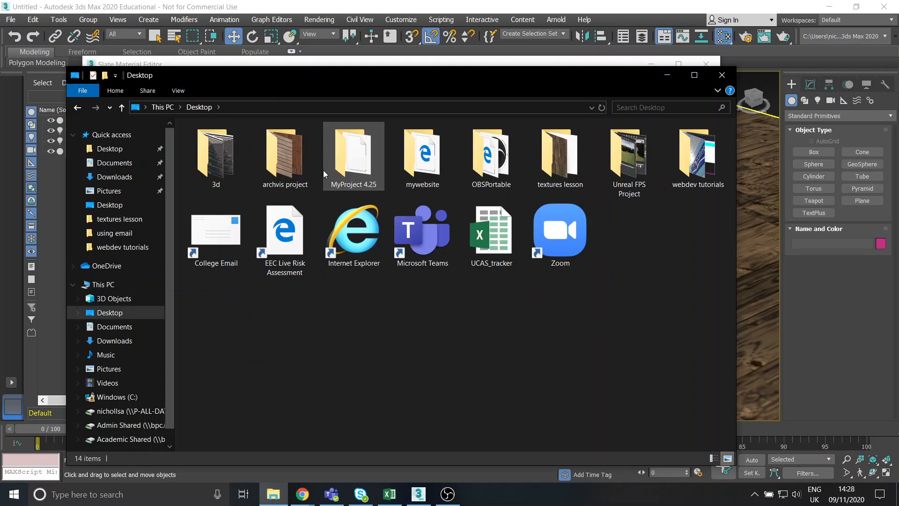
{"action": "double_click", "coordinate": [569, 163]}
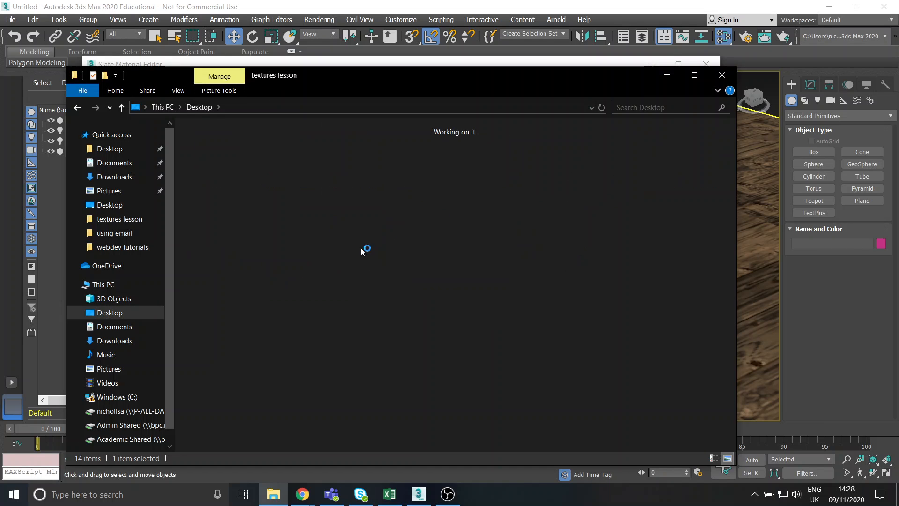
{"action": "left_click", "coordinate": [281, 174]}
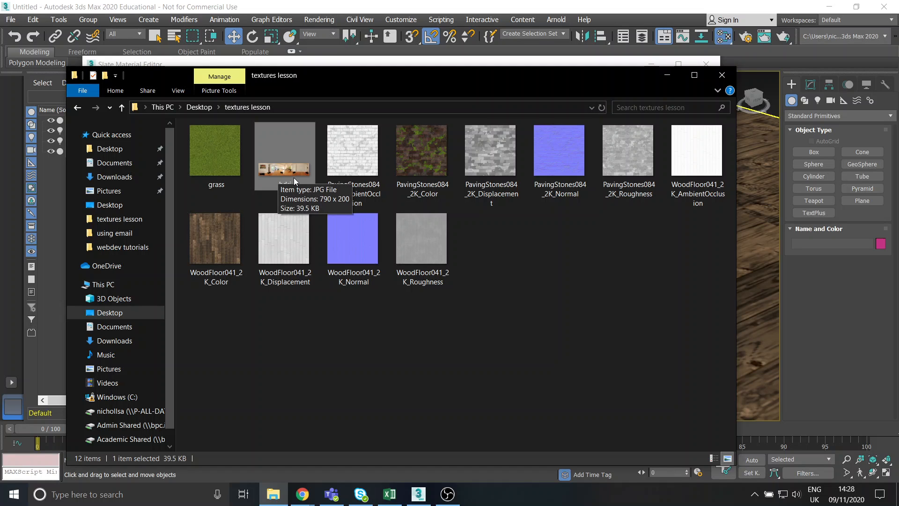
Step: Switch to Chrome and search Google Images for "hdri image"
{"action": "mouse_move", "coordinate": [302, 495]}
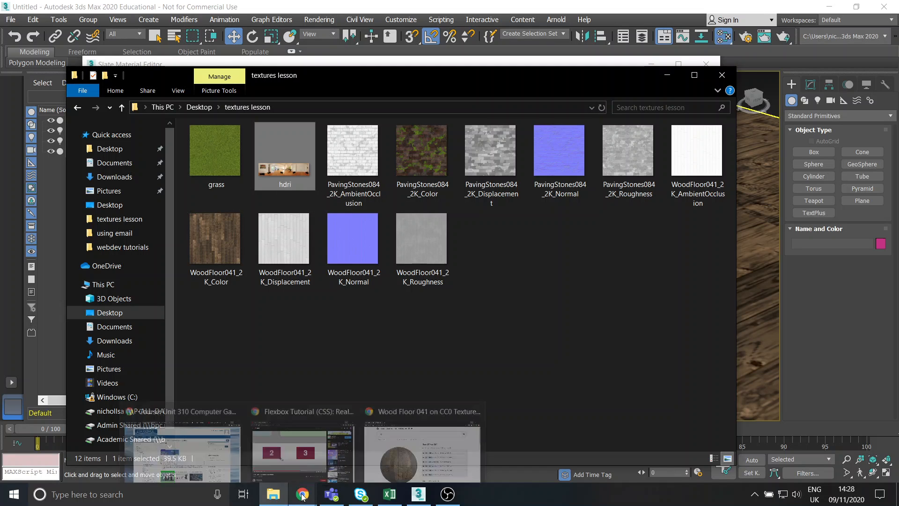
{"action": "left_click", "coordinate": [384, 461]}
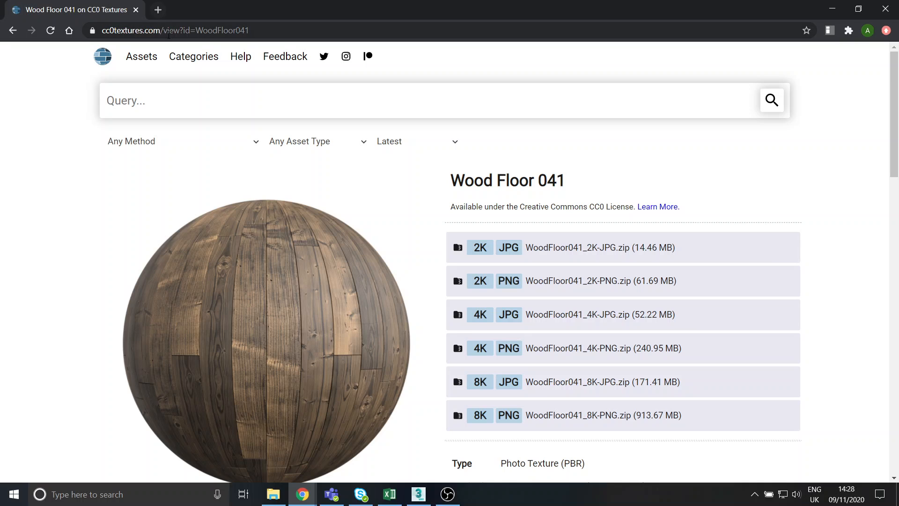
{"action": "left_click", "coordinate": [174, 33]}
{"action": "type", "text": "hdri imag"}
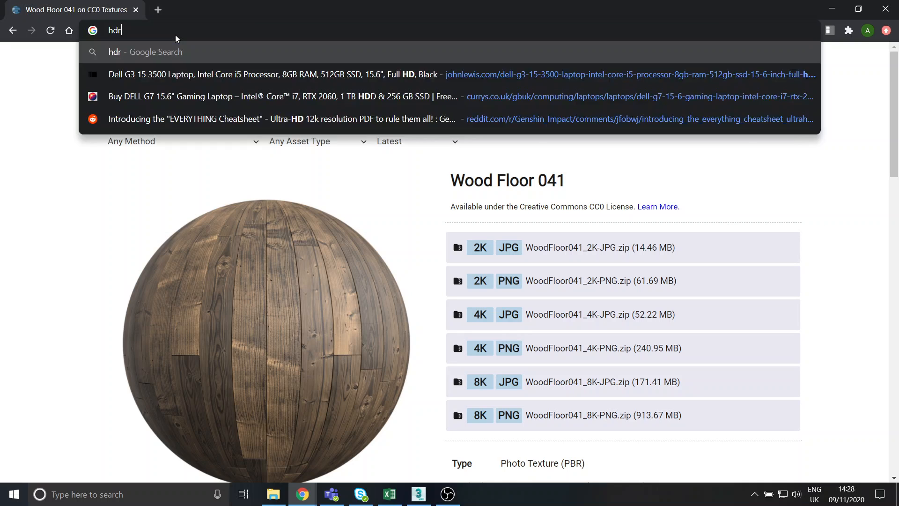
{"action": "type", "text": "e"}
{"action": "key", "text": "Return"}
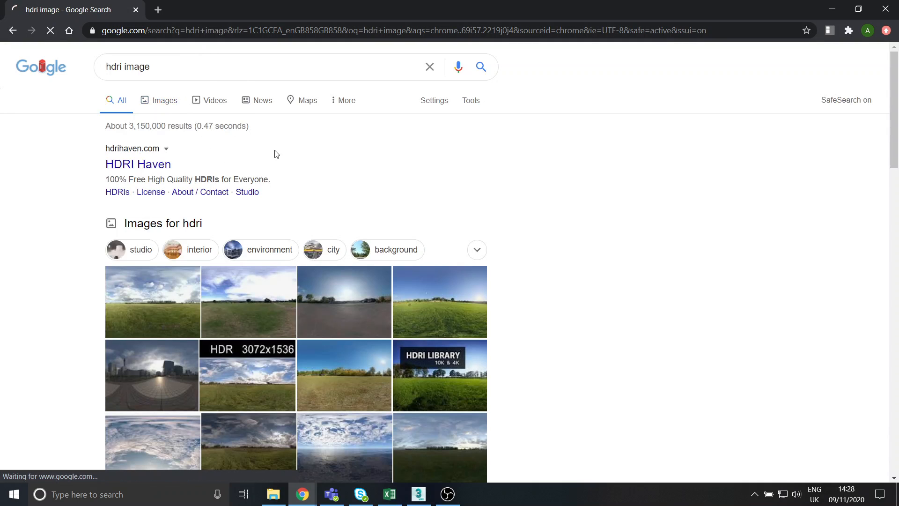
{"action": "left_click", "coordinate": [161, 100]}
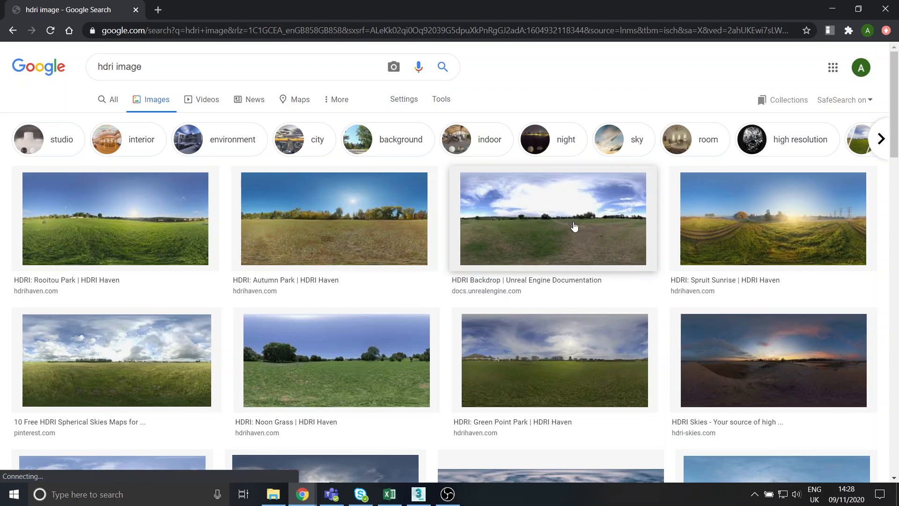
Step: Look through the image results for examples of outdoor and interior HDRI panoramas
{"action": "scroll", "coordinate": [763, 300], "scroll_direction": "down", "scroll_amount": 2}
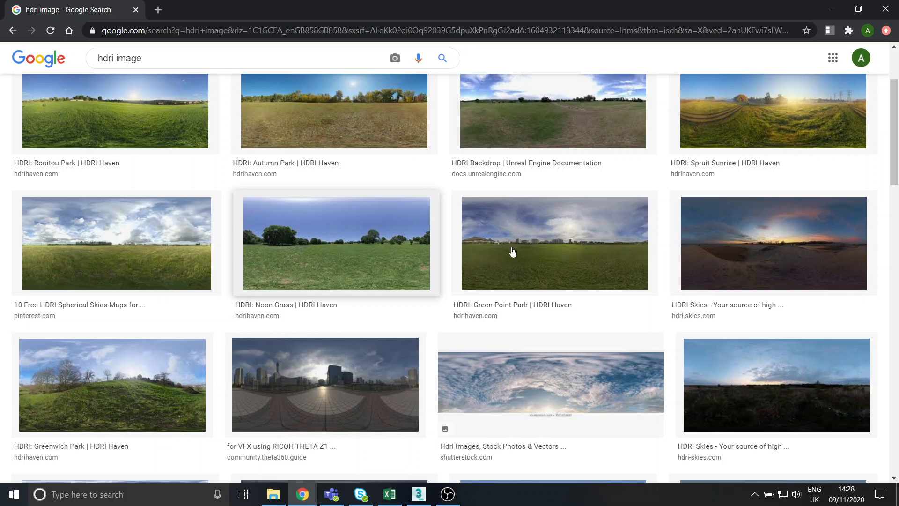
{"action": "scroll", "coordinate": [595, 231], "scroll_direction": "down", "scroll_amount": 5}
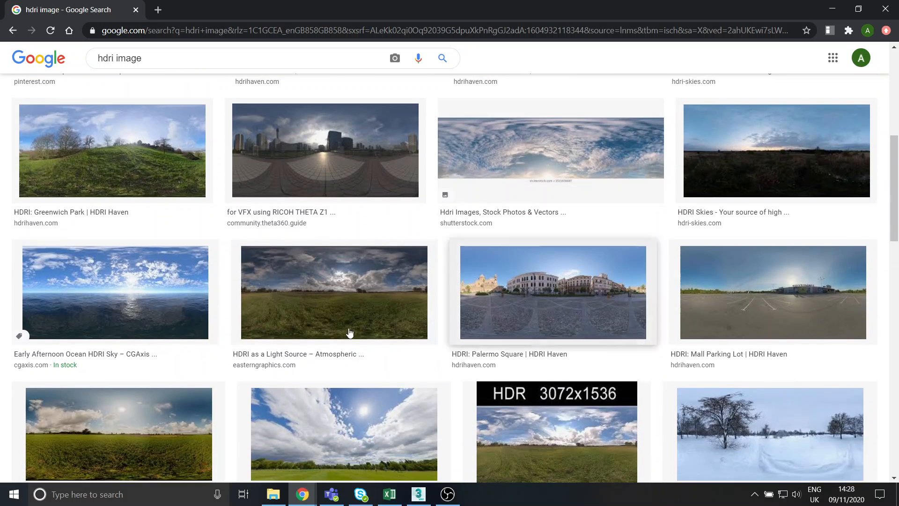
{"action": "scroll", "coordinate": [581, 297], "scroll_direction": "down", "scroll_amount": 5}
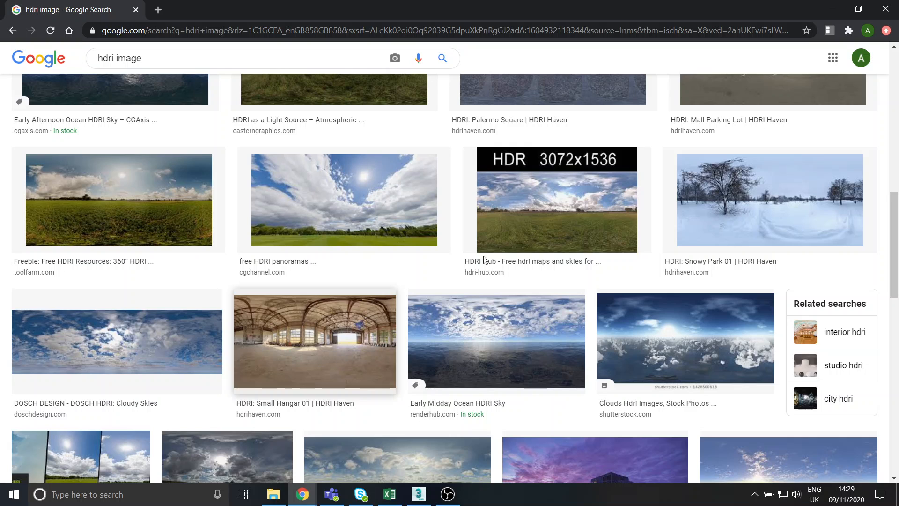
{"action": "scroll", "coordinate": [403, 241], "scroll_direction": "down", "scroll_amount": 3}
{"action": "scroll", "coordinate": [404, 242], "scroll_direction": "down", "scroll_amount": 1}
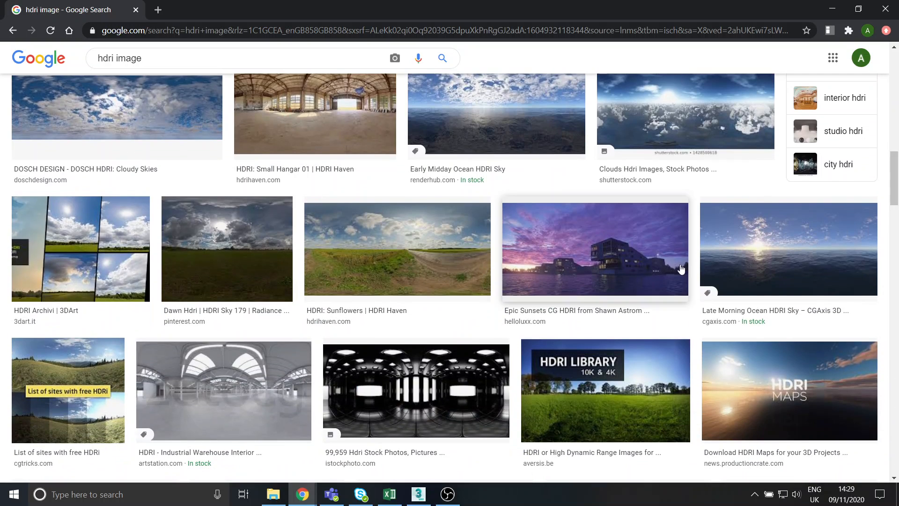
{"action": "scroll", "coordinate": [753, 281], "scroll_direction": "down", "scroll_amount": 1}
{"action": "scroll", "coordinate": [458, 268], "scroll_direction": "up", "scroll_amount": 15}
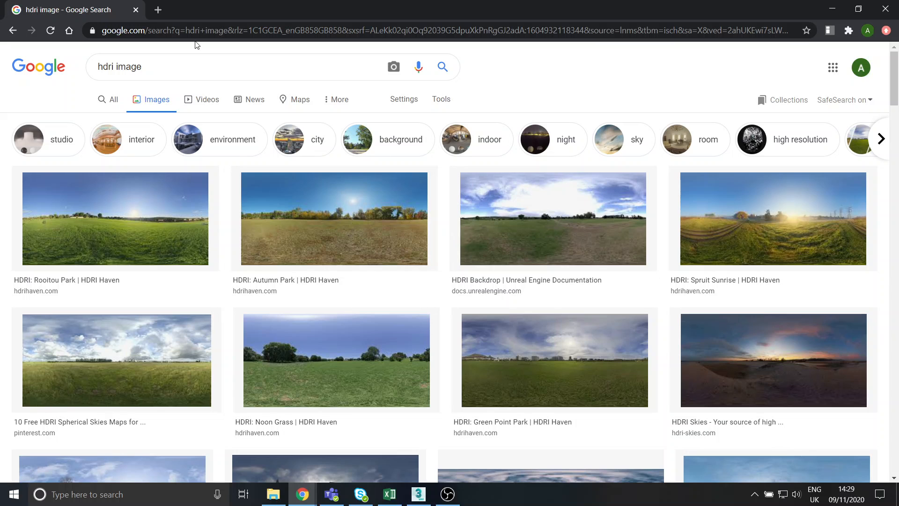
Step: Leave Chrome and view hdri.jpg in an enlarged Photos window, closing both the image and File Explorer when done
{"action": "left_click", "coordinate": [830, 13]}
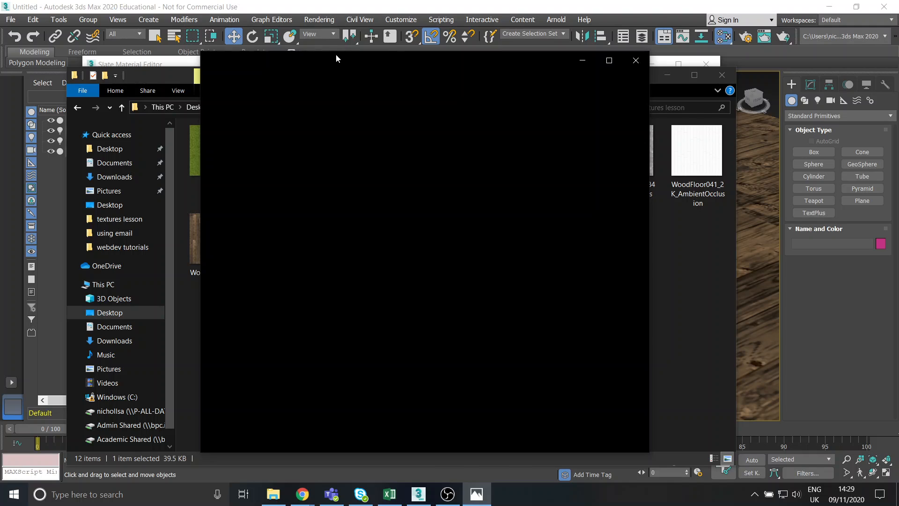
{"action": "left_click_drag", "start_coordinate": [337, 60], "coordinate": [265, 30]}
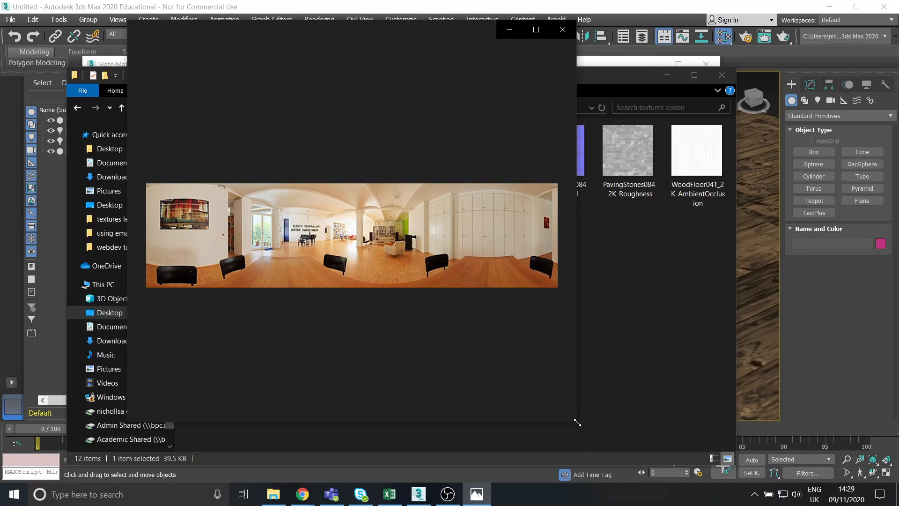
{"action": "left_click_drag", "start_coordinate": [580, 422], "coordinate": [778, 455]}
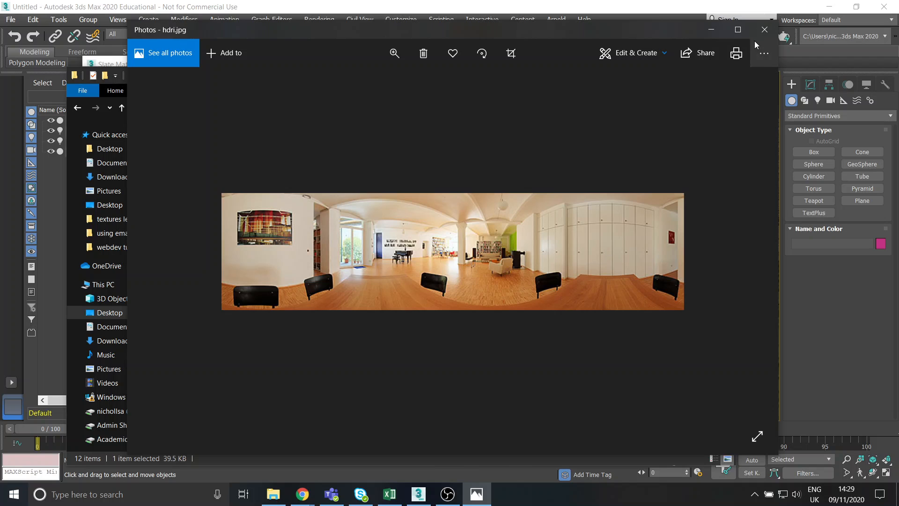
{"action": "left_click", "coordinate": [764, 30]}
{"action": "left_click", "coordinate": [715, 78]}
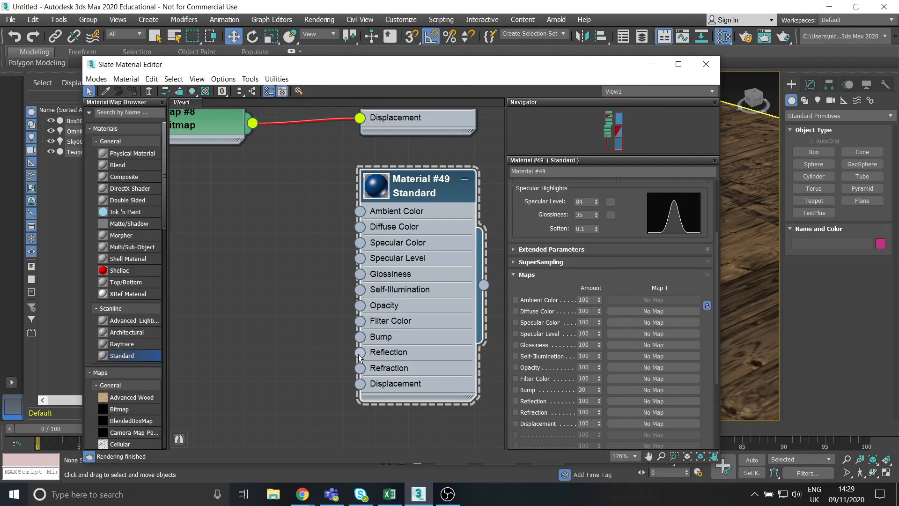
Step: Connect a Bitmap map using hdri.jpg to the blue material's Reflection input and show the shaded material in the viewport
{"action": "left_click_drag", "start_coordinate": [360, 352], "coordinate": [275, 258]}
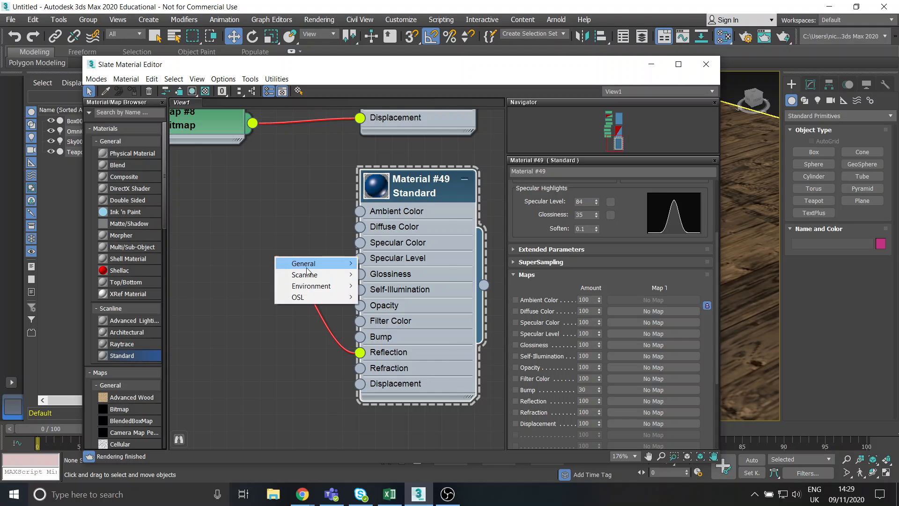
{"action": "mouse_move", "coordinate": [302, 264]}
{"action": "left_click", "coordinate": [388, 29]}
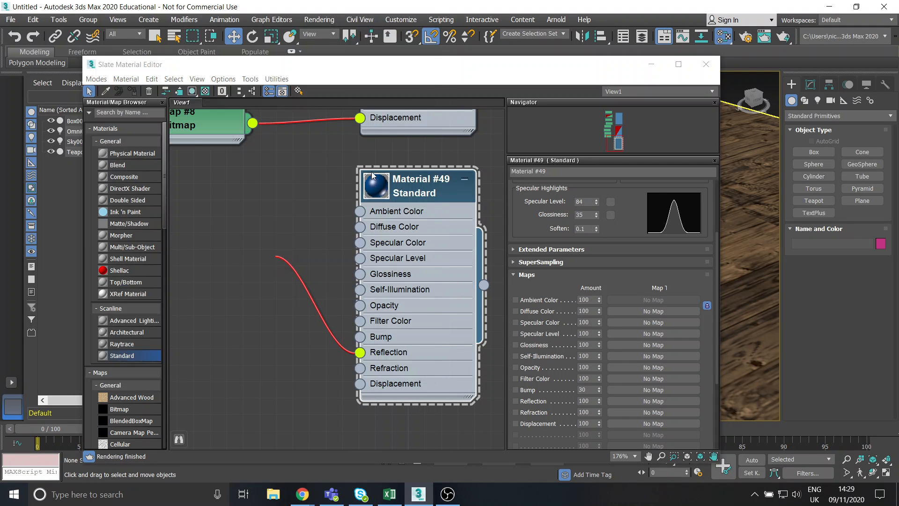
{"action": "double_click", "coordinate": [188, 122]}
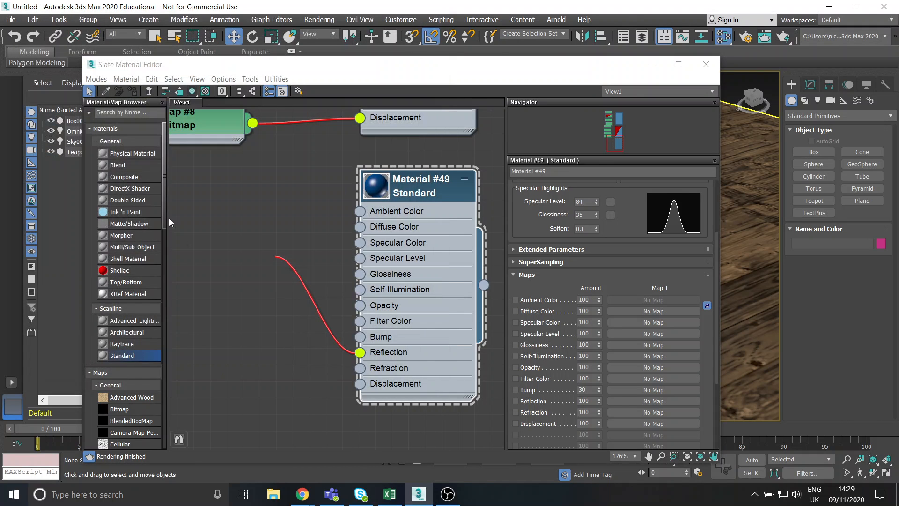
{"action": "left_click_drag", "start_coordinate": [297, 246], "coordinate": [246, 243]}
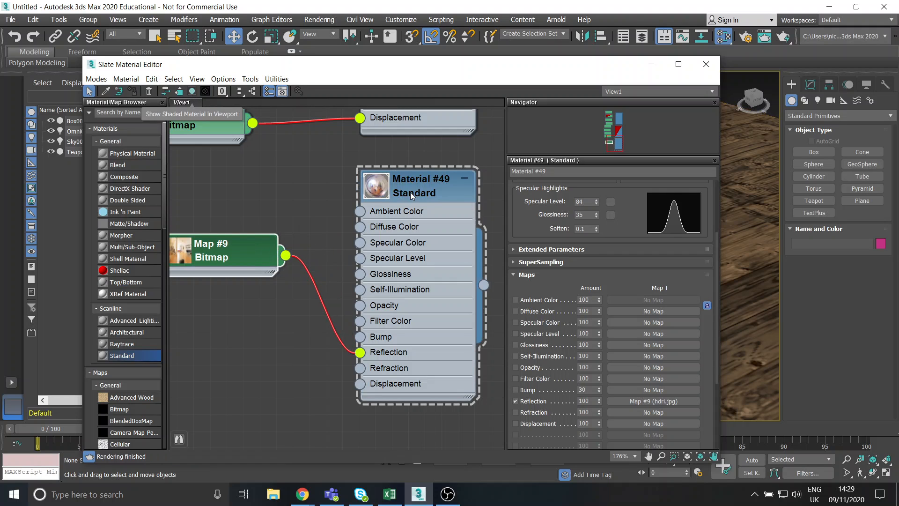
{"action": "left_click", "coordinate": [192, 92]}
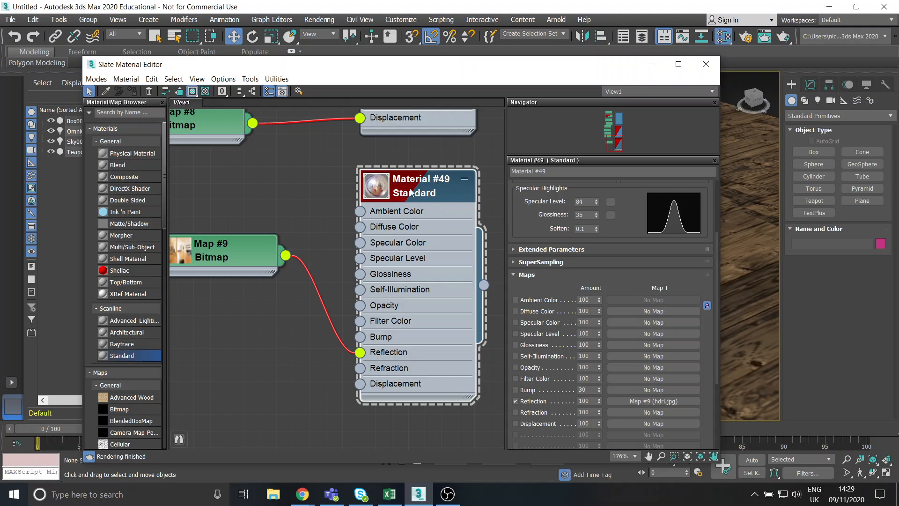
Step: Close the Slate Material Editor, set the Perspective viewport to High Quality, and deselect the teapot to view its reflections
{"action": "left_click", "coordinate": [704, 64]}
{"action": "middle_click_drag", "start_coordinate": [512, 241], "coordinate": [492, 206], "text": "alt"}
{"action": "left_click", "coordinate": [538, 239]}
{"action": "middle_click_drag", "start_coordinate": [539, 238], "coordinate": [535, 271], "text": "alt"}
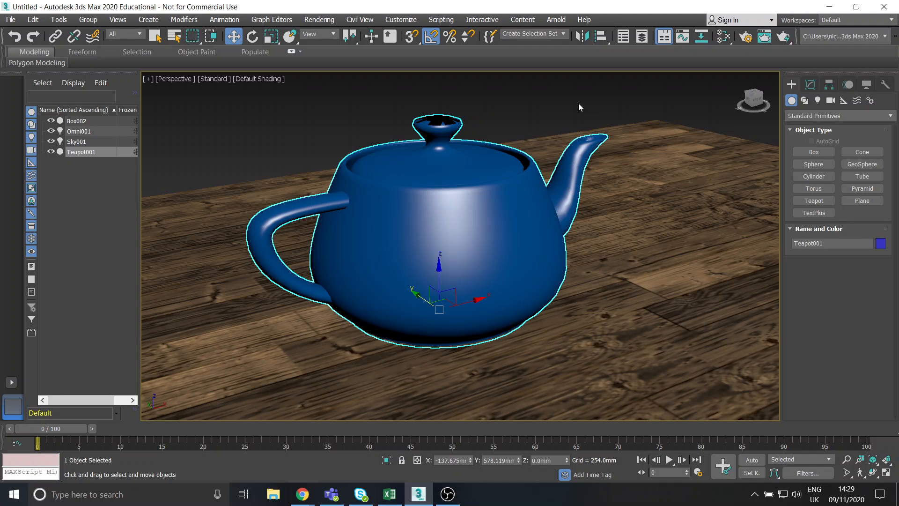
{"action": "left_click", "coordinate": [222, 80]}
{"action": "left_click", "coordinate": [265, 106]}
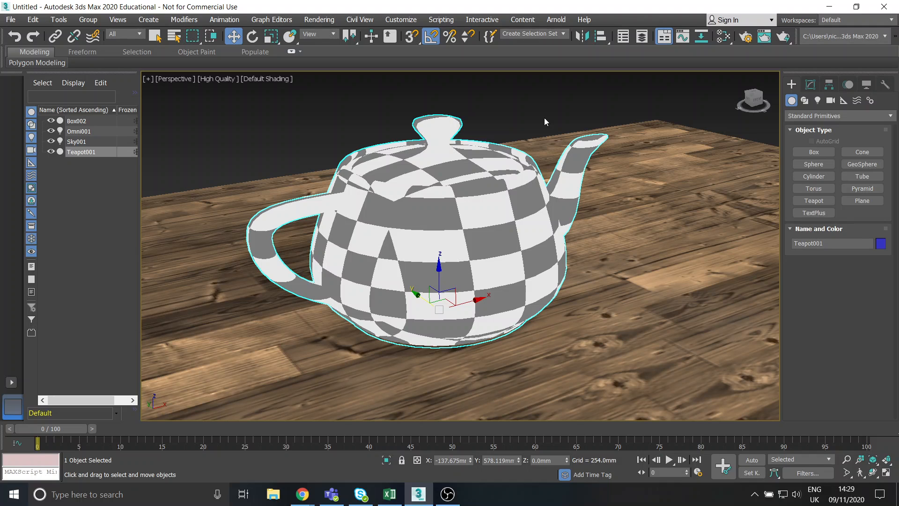
{"action": "left_click", "coordinate": [544, 118]}
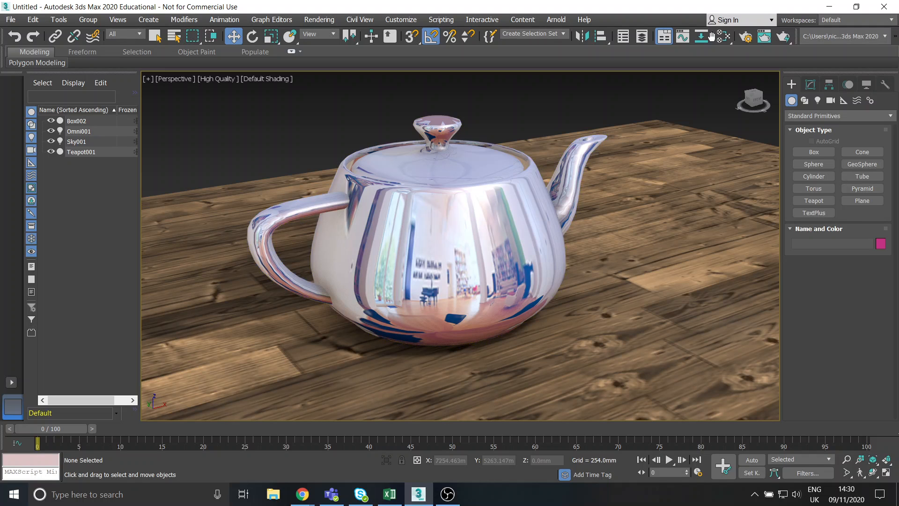
Step: Reopen the Slate Material Editor and set the blue material's Reflection map amount to 10
{"action": "left_click", "coordinate": [723, 39]}
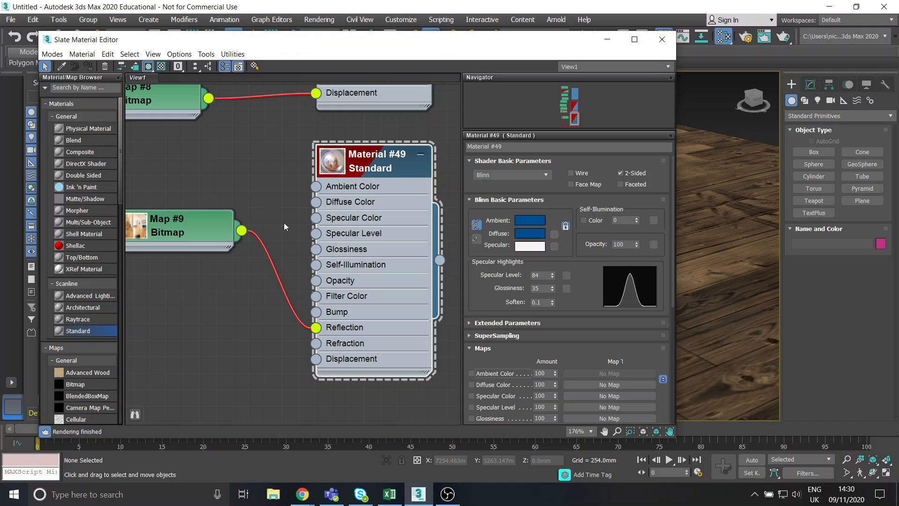
{"action": "scroll", "coordinate": [555, 302], "scroll_direction": "down", "scroll_amount": 1}
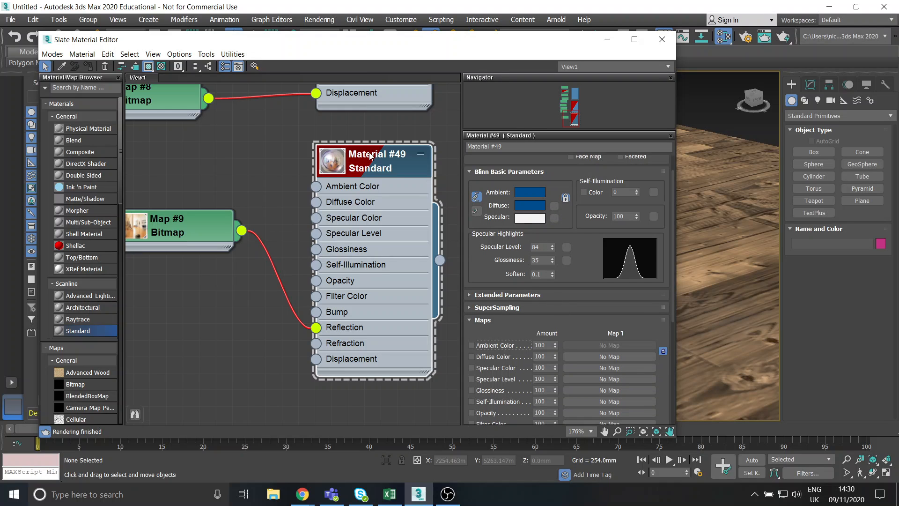
{"action": "scroll", "coordinate": [509, 373], "scroll_direction": "down", "scroll_amount": 1}
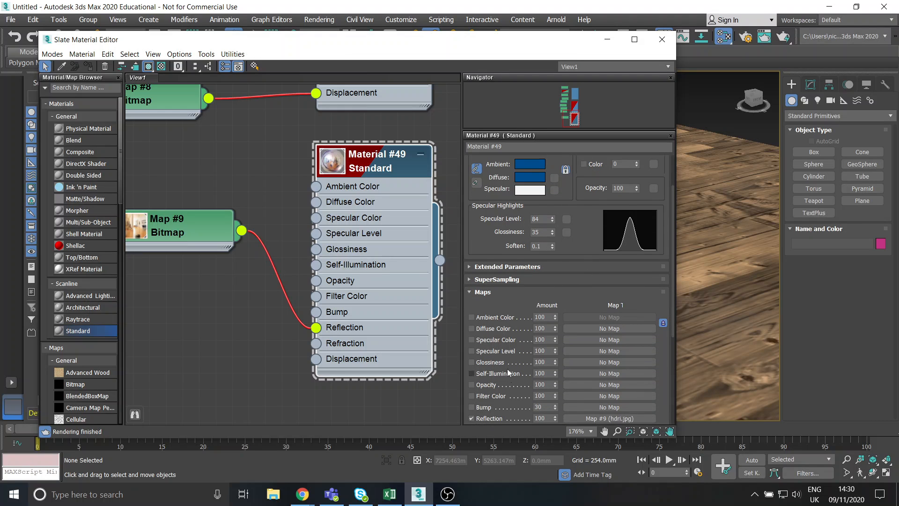
{"action": "scroll", "coordinate": [509, 373], "scroll_direction": "down", "scroll_amount": 1}
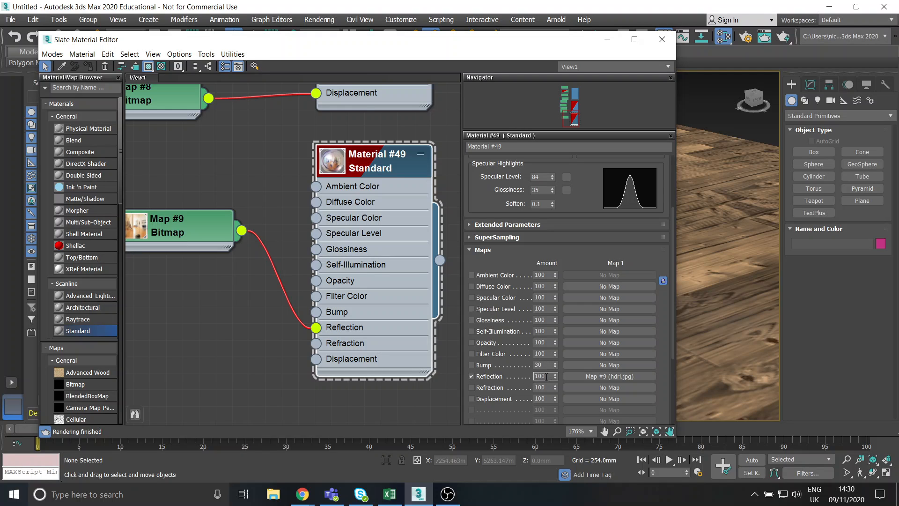
{"action": "double_click", "coordinate": [538, 376]}
{"action": "type", "text": "10"}
{"action": "key", "text": "Return"}
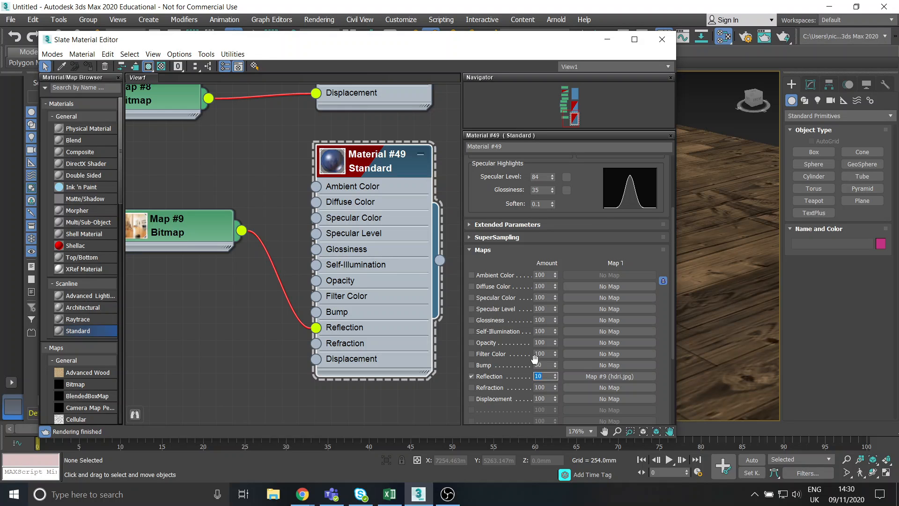
Step: Close the Slate Material Editor and examine the teapot's reflections from several angles in the Perspective viewport
{"action": "left_click", "coordinate": [662, 39]}
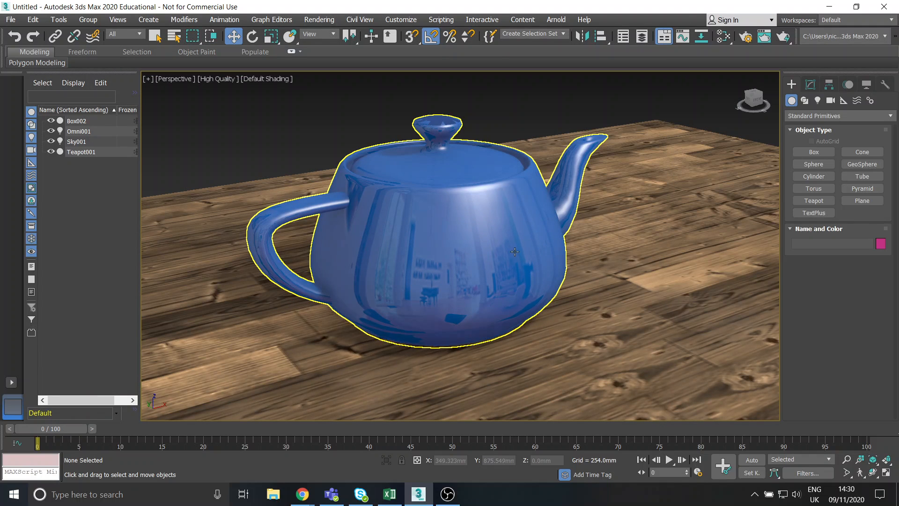
{"action": "left_click", "coordinate": [614, 240]}
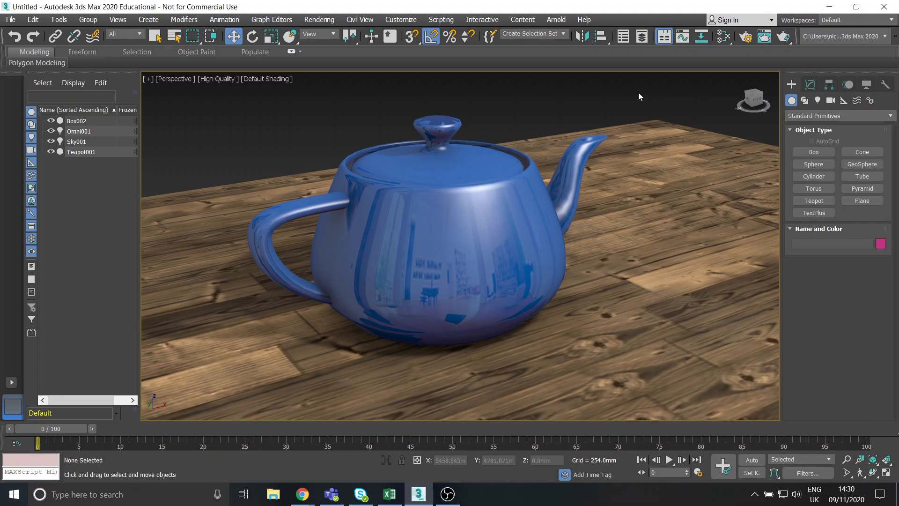
{"action": "middle_click_drag", "start_coordinate": [639, 93], "coordinate": [466, 260], "text": "alt"}
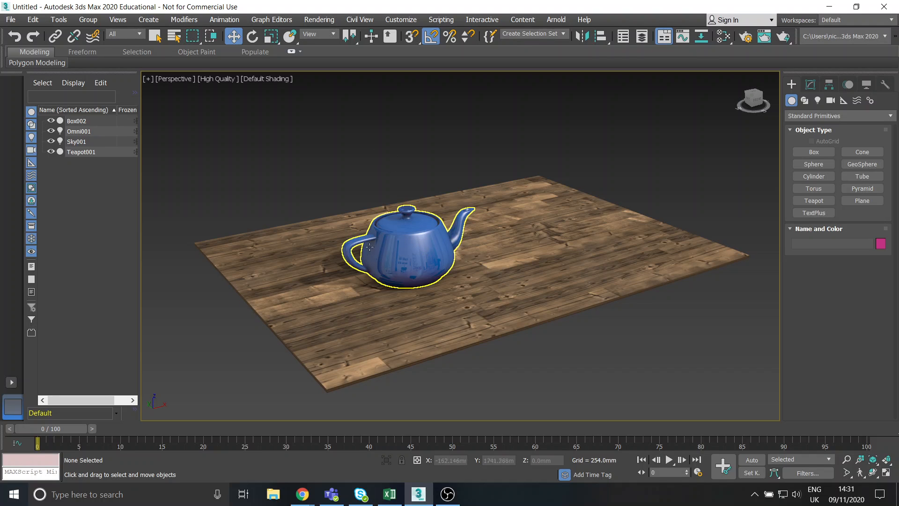
{"action": "middle_click_drag", "start_coordinate": [563, 209], "coordinate": [311, 229], "text": "alt"}
{"action": "scroll", "coordinate": [343, 226], "scroll_direction": "up", "scroll_amount": 4}
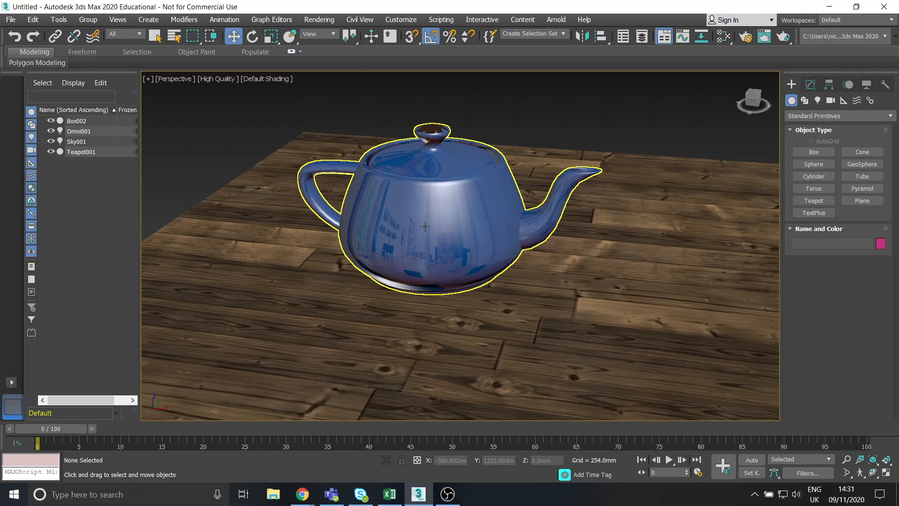
{"action": "scroll", "coordinate": [425, 226], "scroll_direction": "down", "scroll_amount": 4}
Step: Review the blue material's Reflection map settings in the Slate Material Editor, closing it to view the whole teapot and floor scene
{"action": "left_click", "coordinate": [725, 35]}
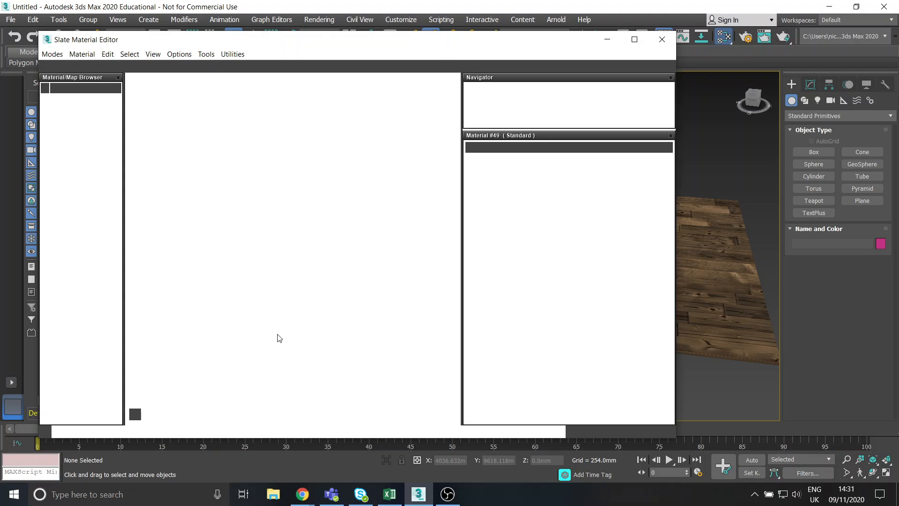
{"action": "scroll", "coordinate": [499, 359], "scroll_direction": "down", "scroll_amount": 3}
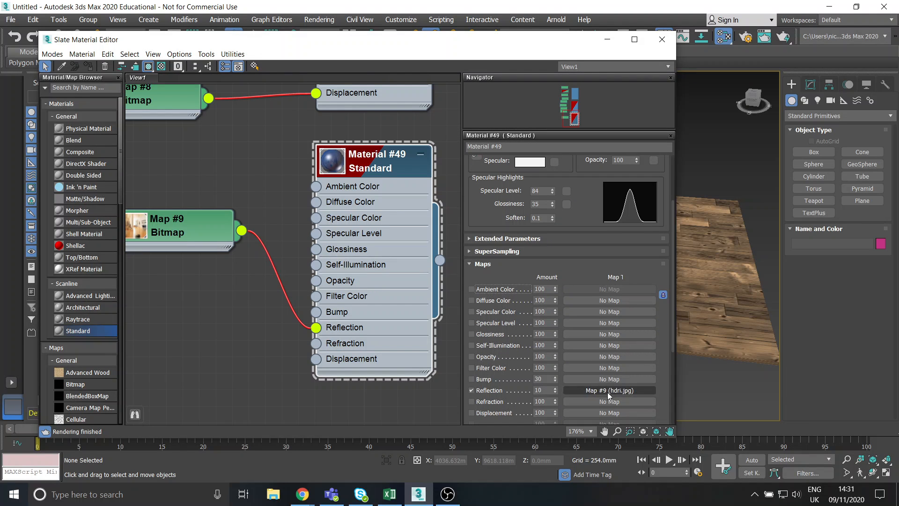
{"action": "left_click", "coordinate": [661, 40]}
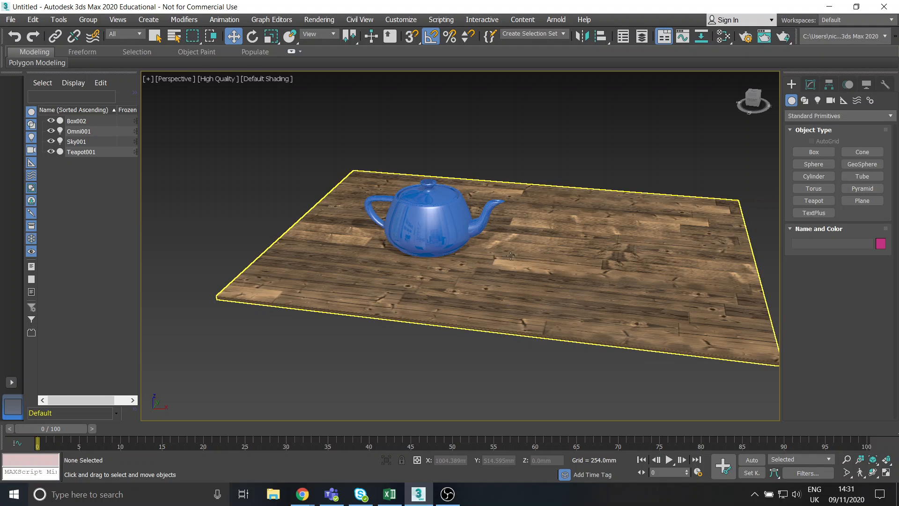
{"action": "mouse_move", "coordinate": [461, 258]}
{"action": "middle_mouse_down", "text": "alt"}
{"action": "mouse_move", "coordinate": [502, 243]}
{"action": "mouse_move", "coordinate": [440, 243]}
{"action": "mouse_move", "coordinate": [451, 248]}
{"action": "middle_mouse_up", "text": "alt"}
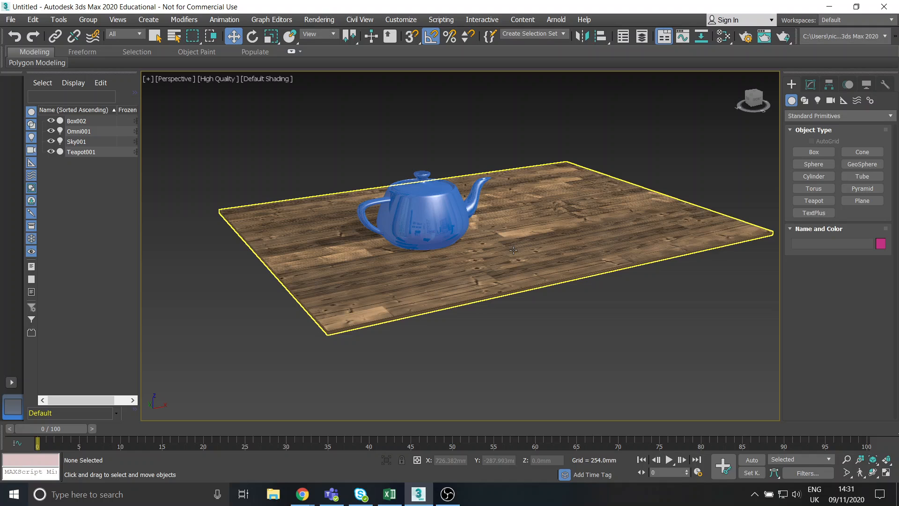
{"action": "middle_click_drag", "start_coordinate": [520, 248], "coordinate": [504, 227], "text": "alt"}
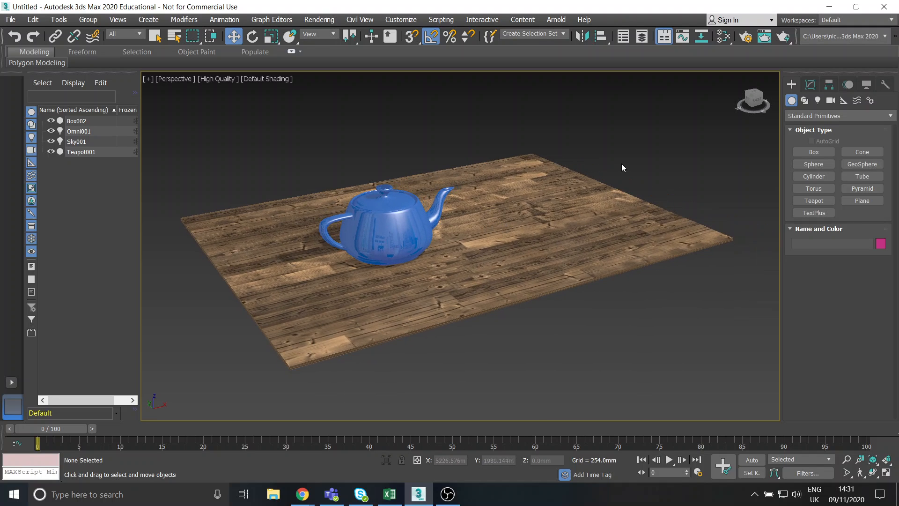